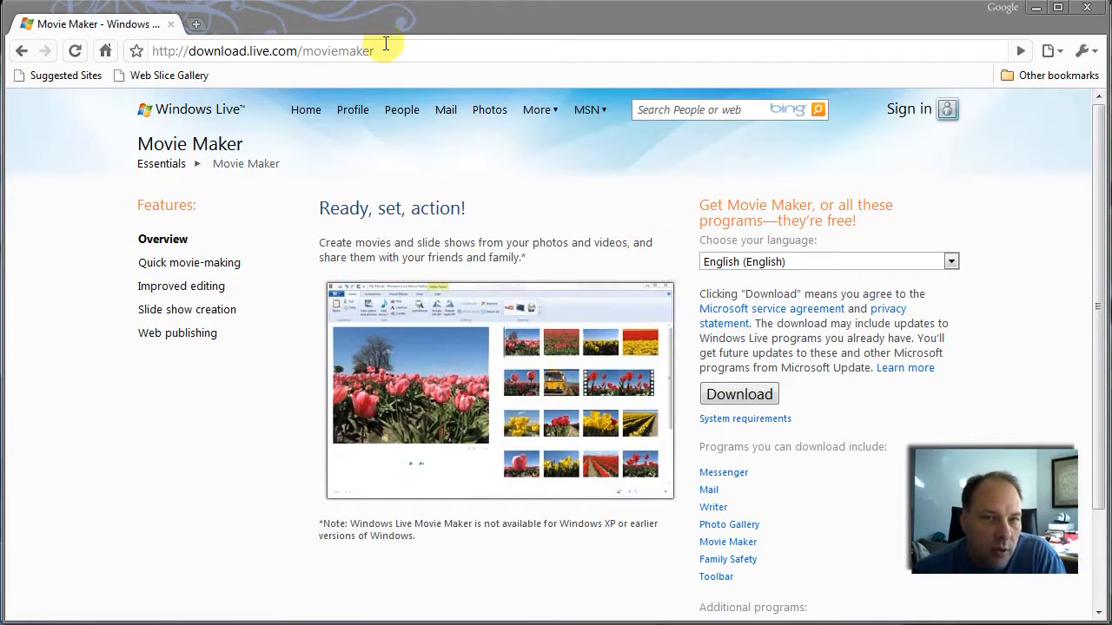
# - Check the download address and language choices on the Movie Maker page, and switch to Windows Live Movie Maker
pyautogui.moveTo(409, 51); pyautogui.dragTo(131, 56)
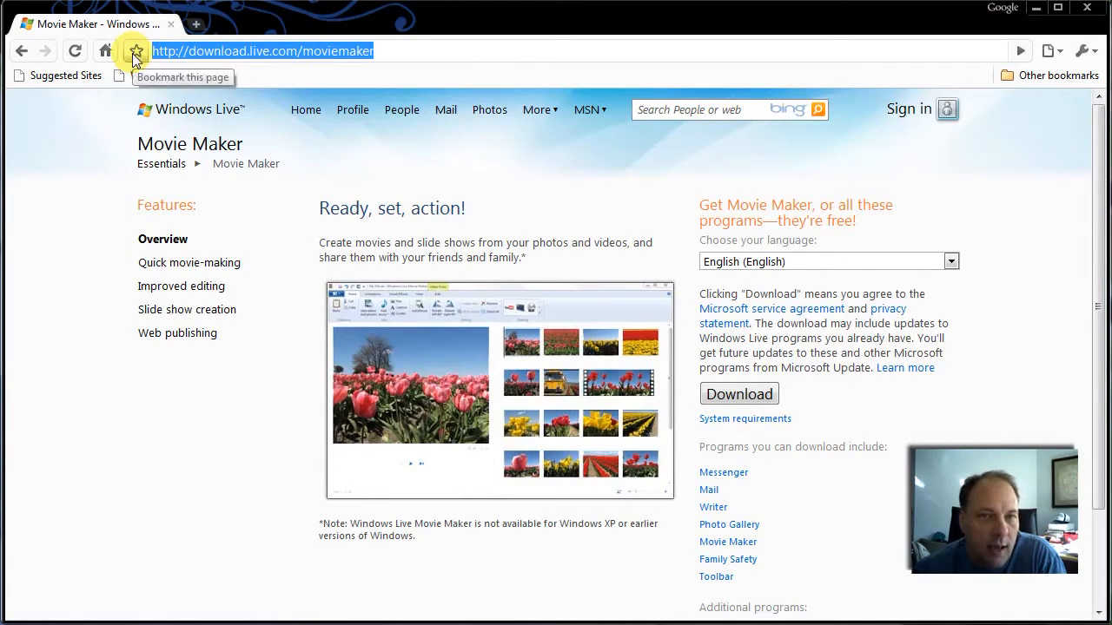
pyautogui.click(528, 209)
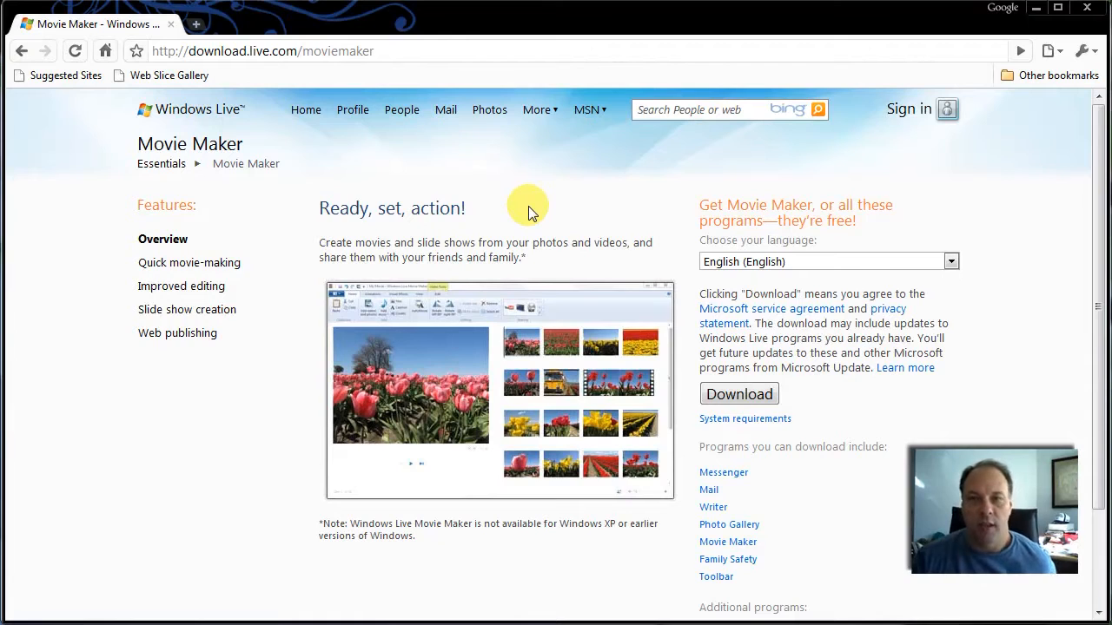
pyautogui.click(808, 261)
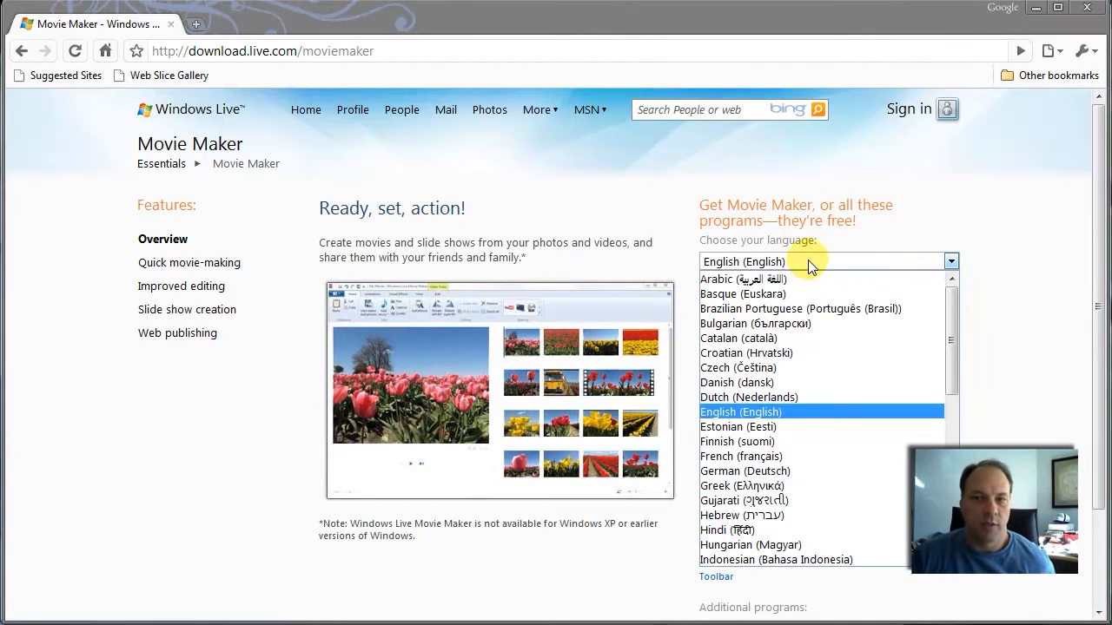
pyautogui.click(808, 261)
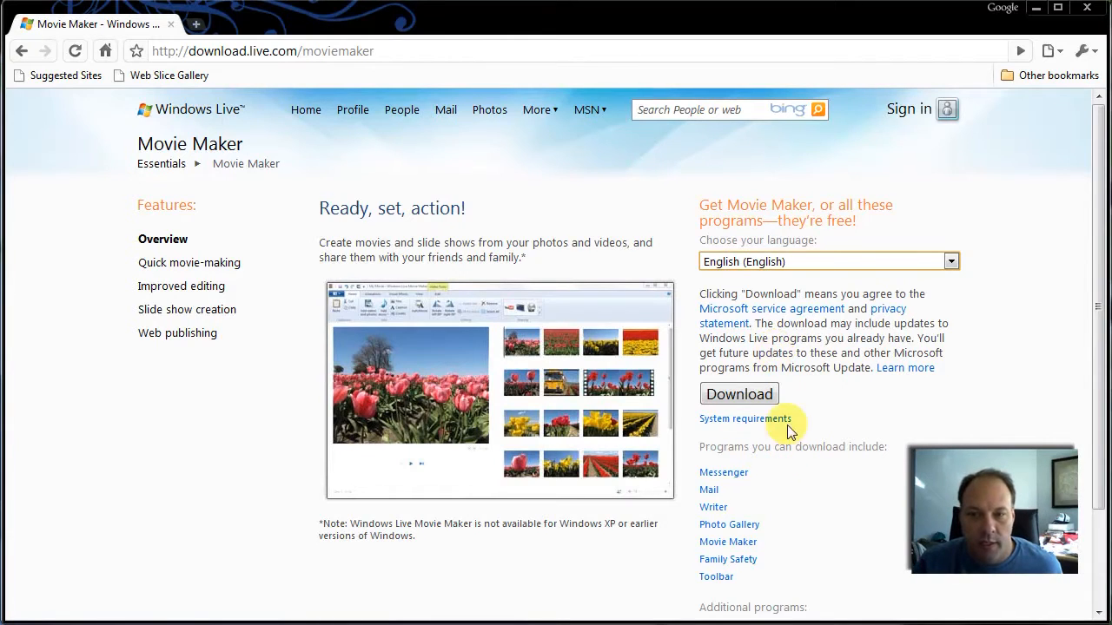
pyautogui.click(1035, 8)
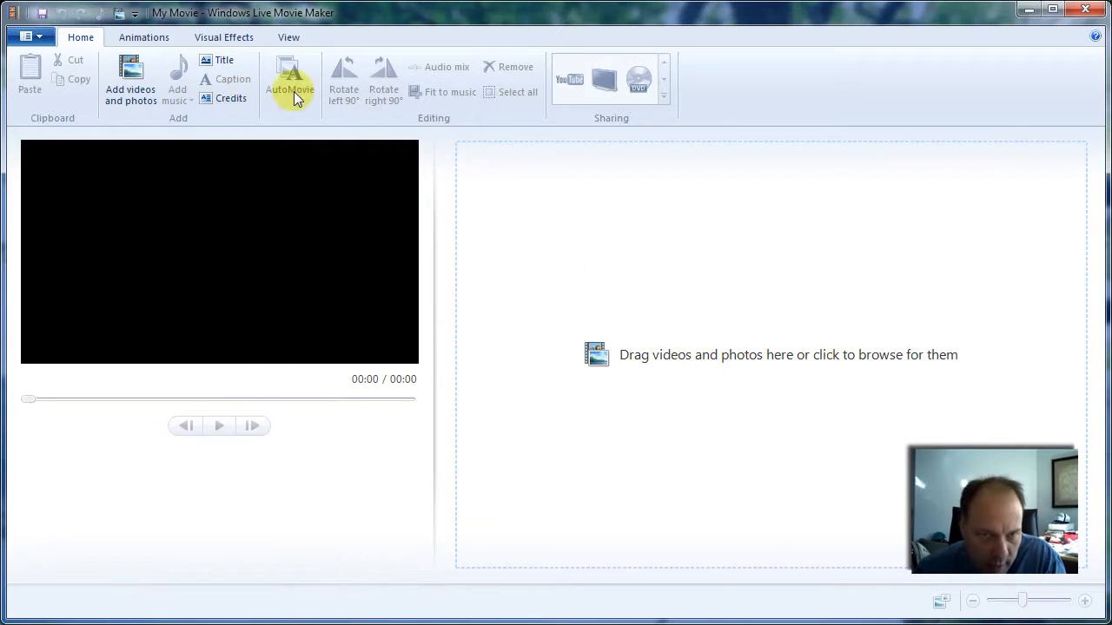
# - Look over the dialog for adding videos and photos and the Quick Access Toolbar customization options
pyautogui.click(117, 13)
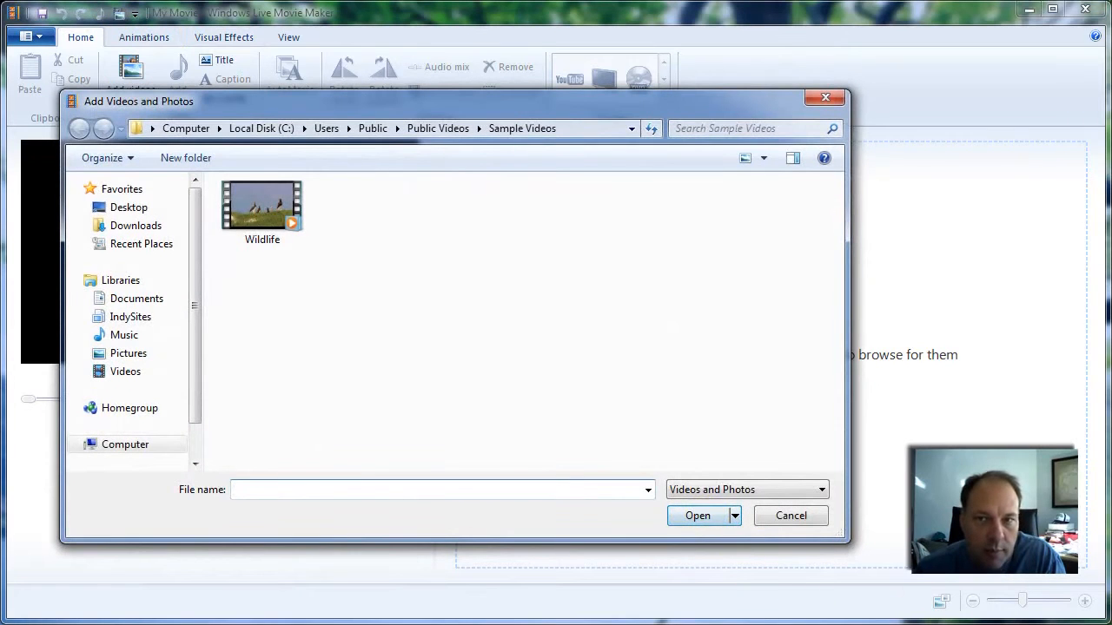
pyautogui.click(829, 98)
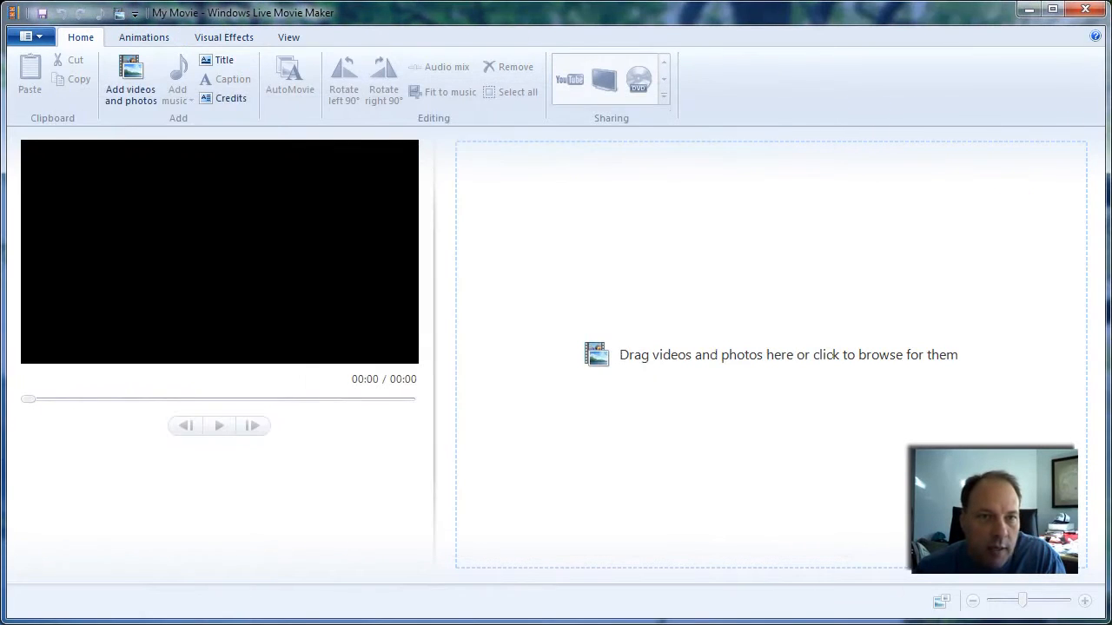
pyautogui.click(135, 15)
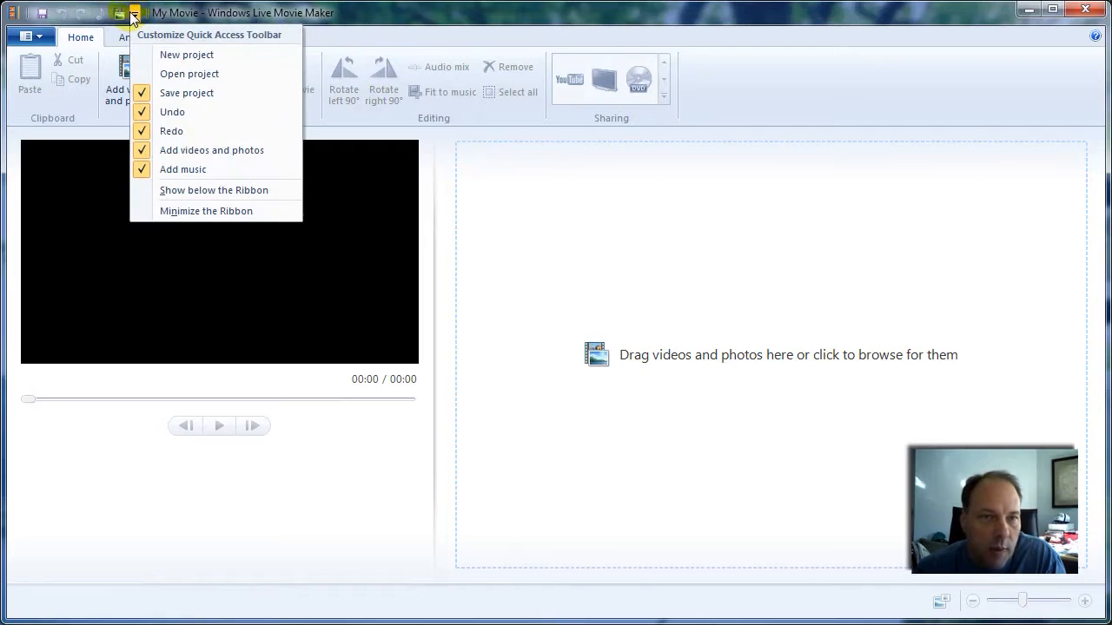
pyautogui.click(183, 14)
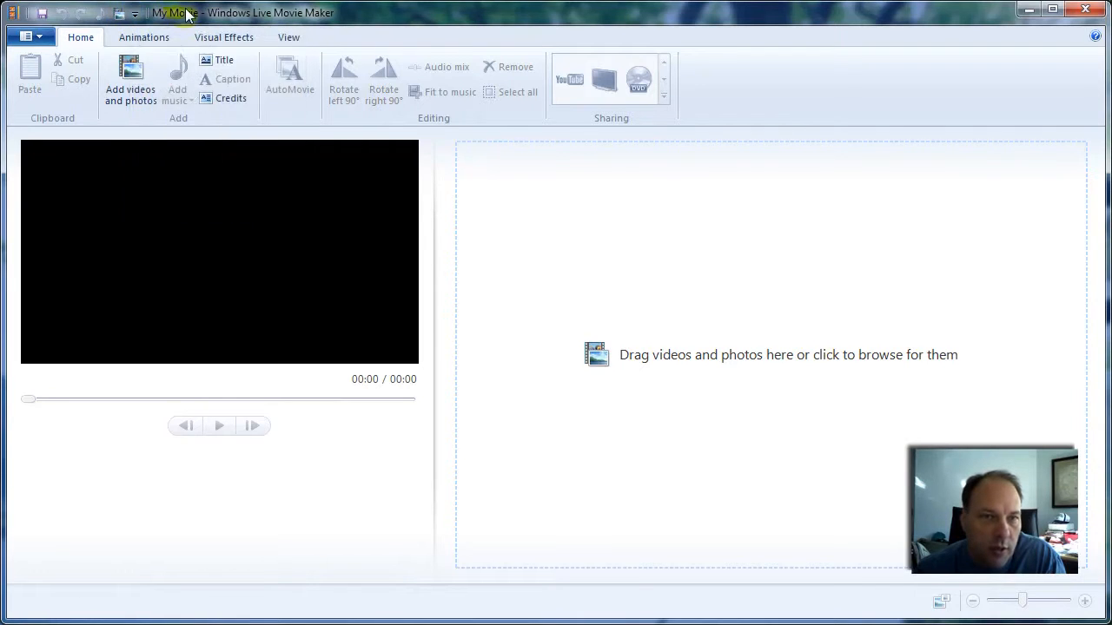
# - Set the project's aspect ratio to Widescreen (16:9)
pyautogui.click(271, 37)
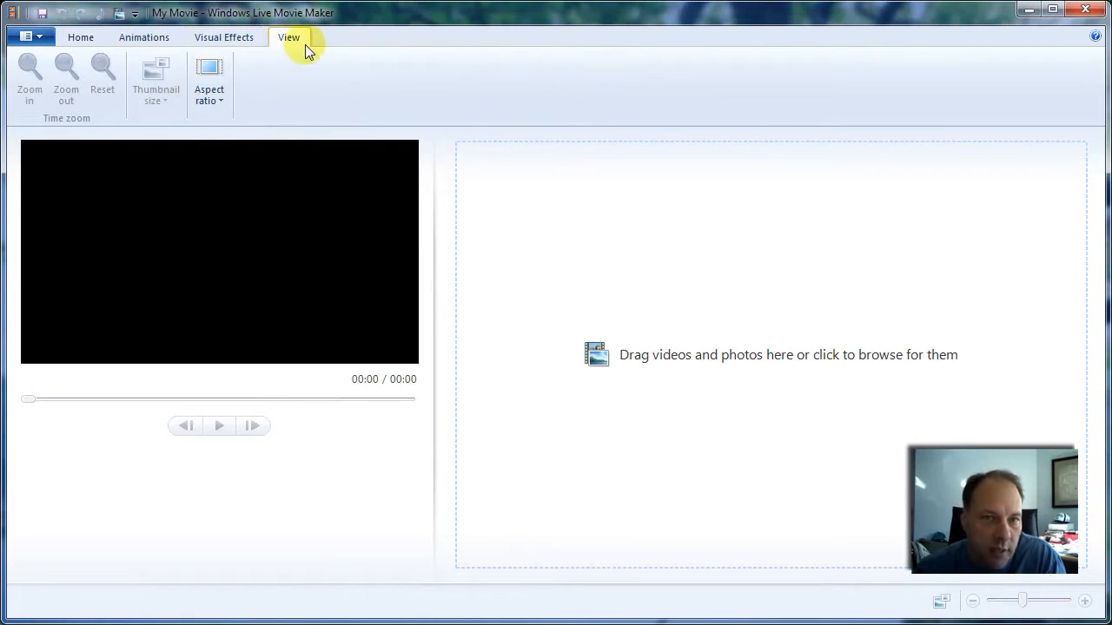
pyautogui.click(219, 97)
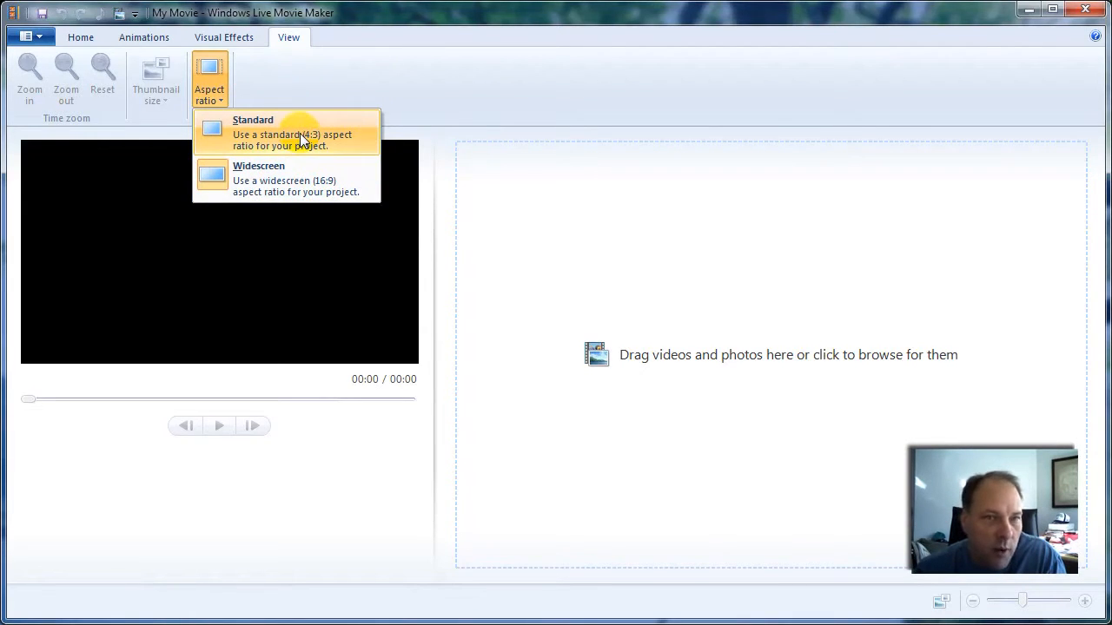
pyautogui.click(305, 191)
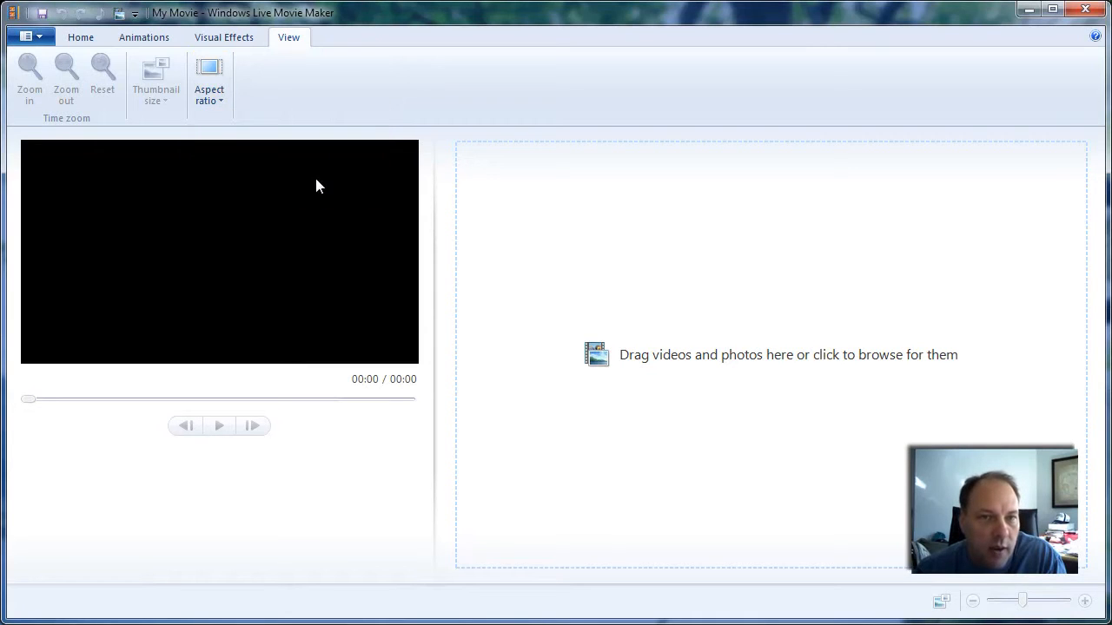
# - Add the Wildlife video from the Sample Videos folder to the project
pyautogui.click(82, 37)
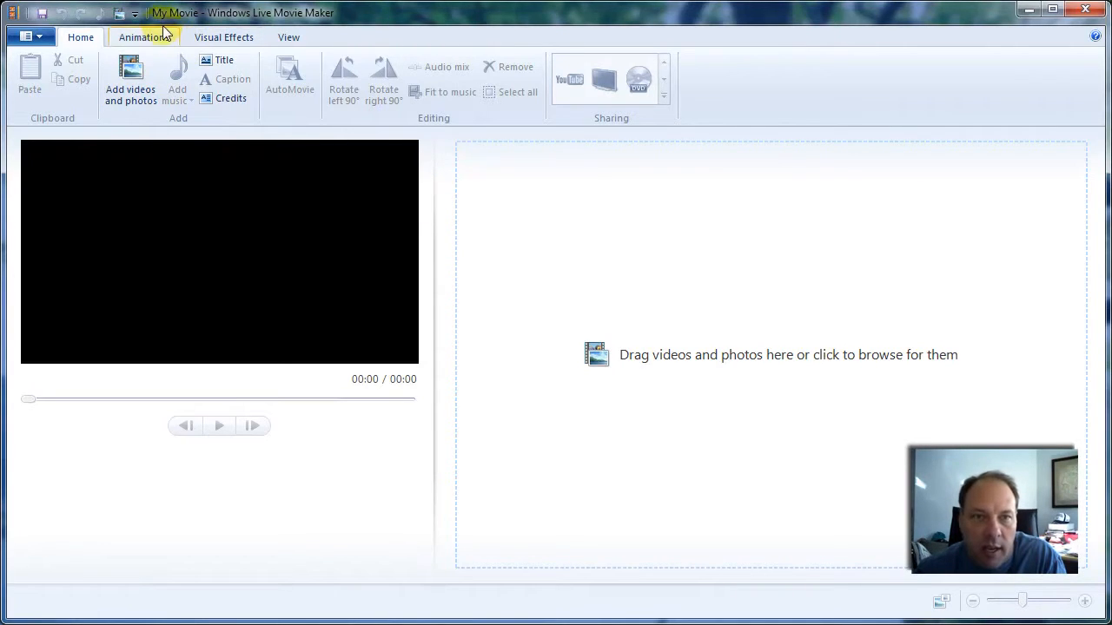
pyautogui.click(119, 15)
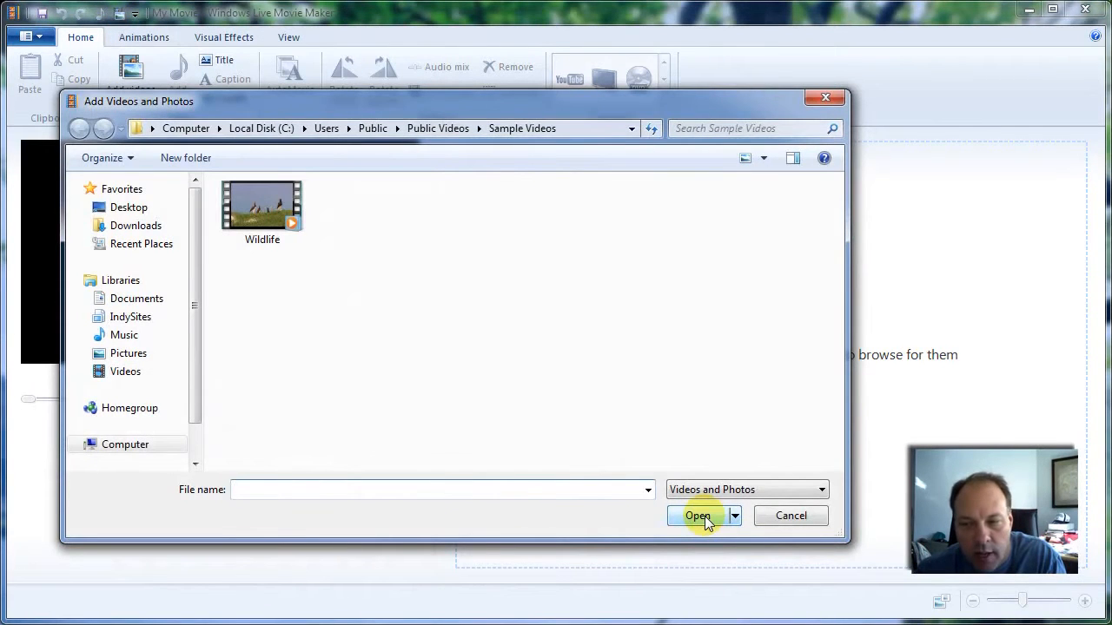
pyautogui.click(789, 520)
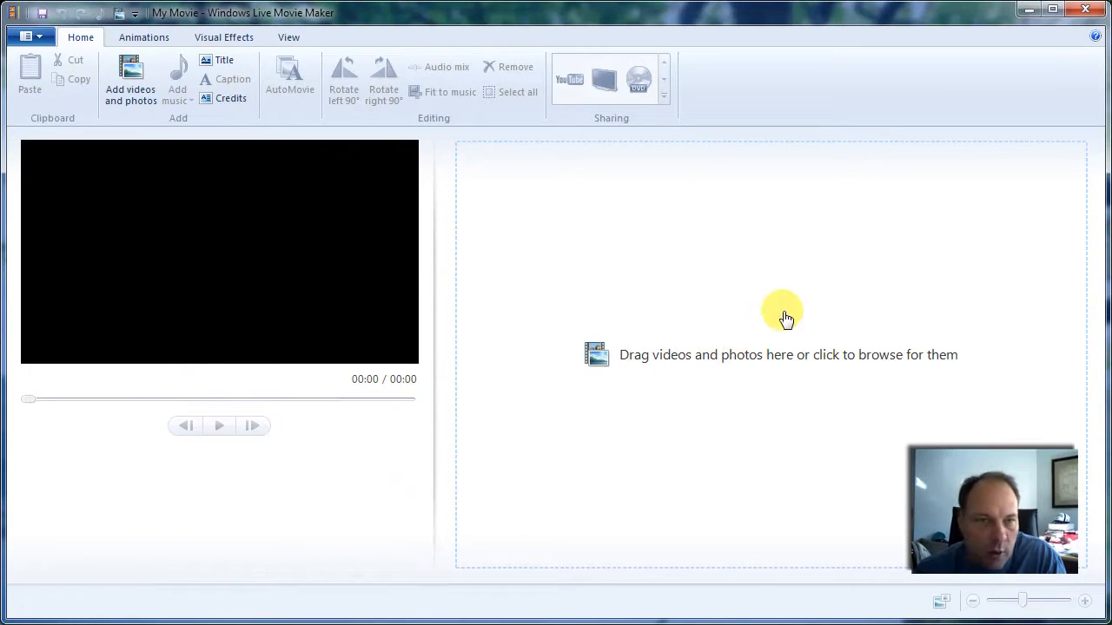
pyautogui.click(134, 66)
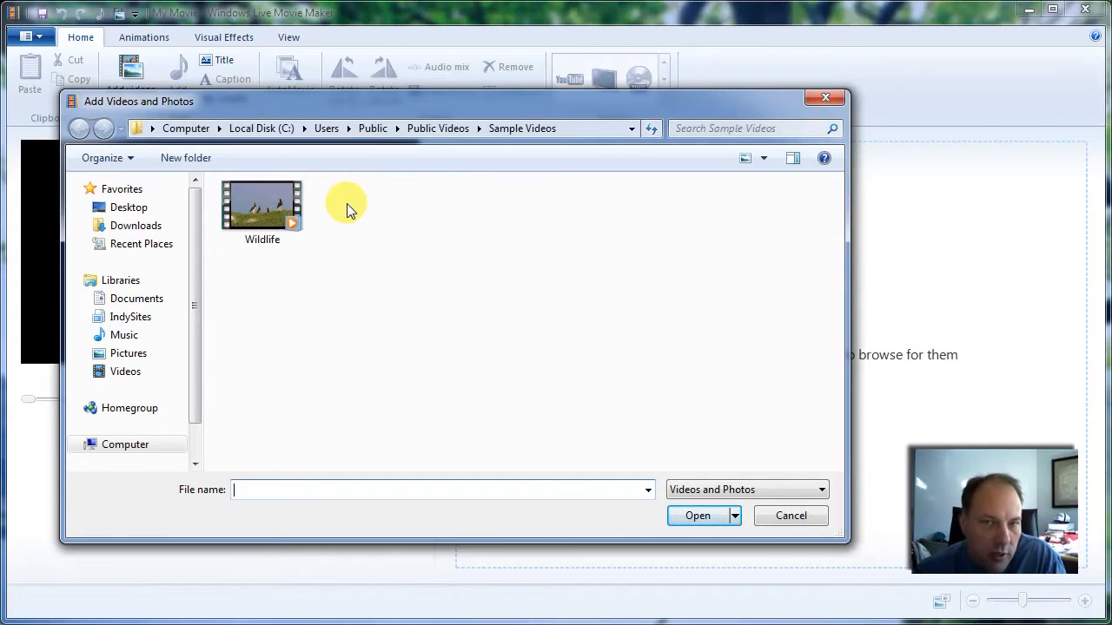
pyautogui.click(266, 191)
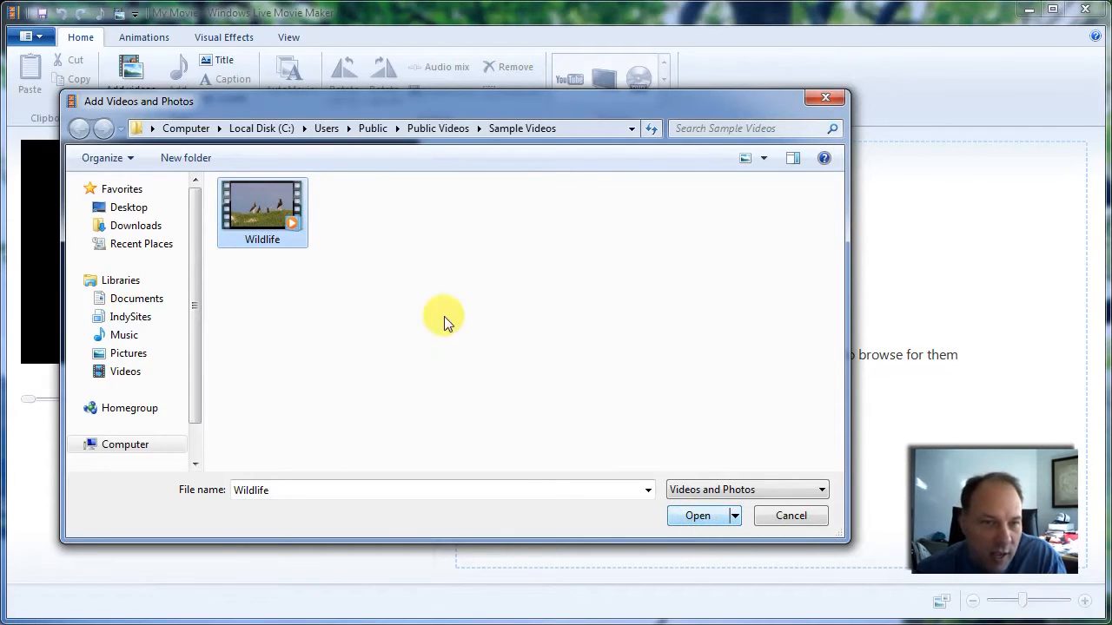
pyautogui.click(699, 520)
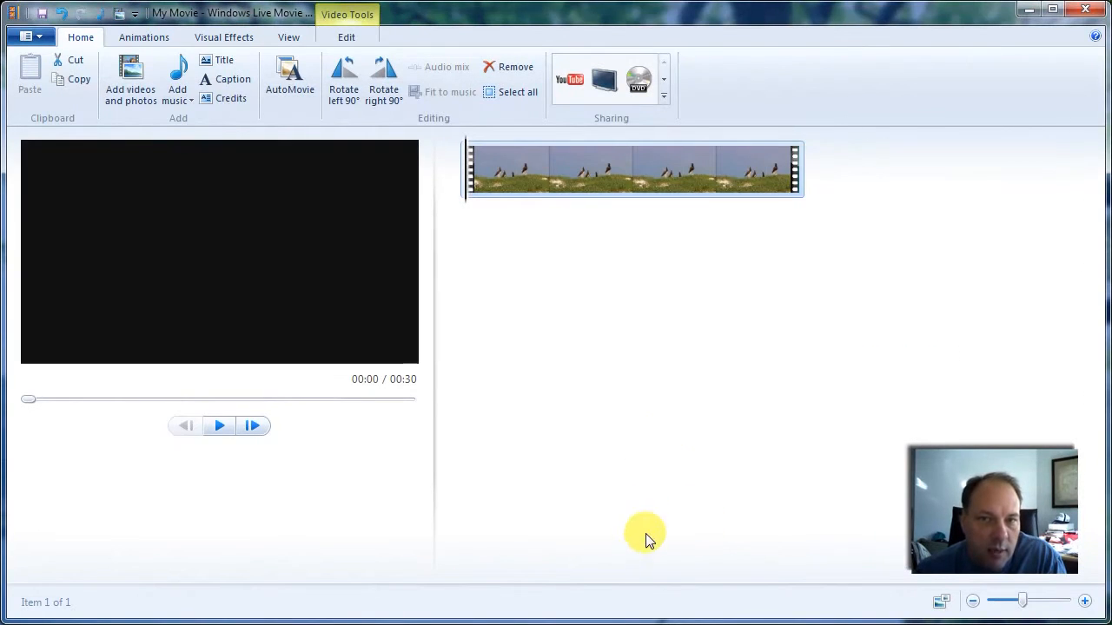
pyautogui.moveTo(651, 187)
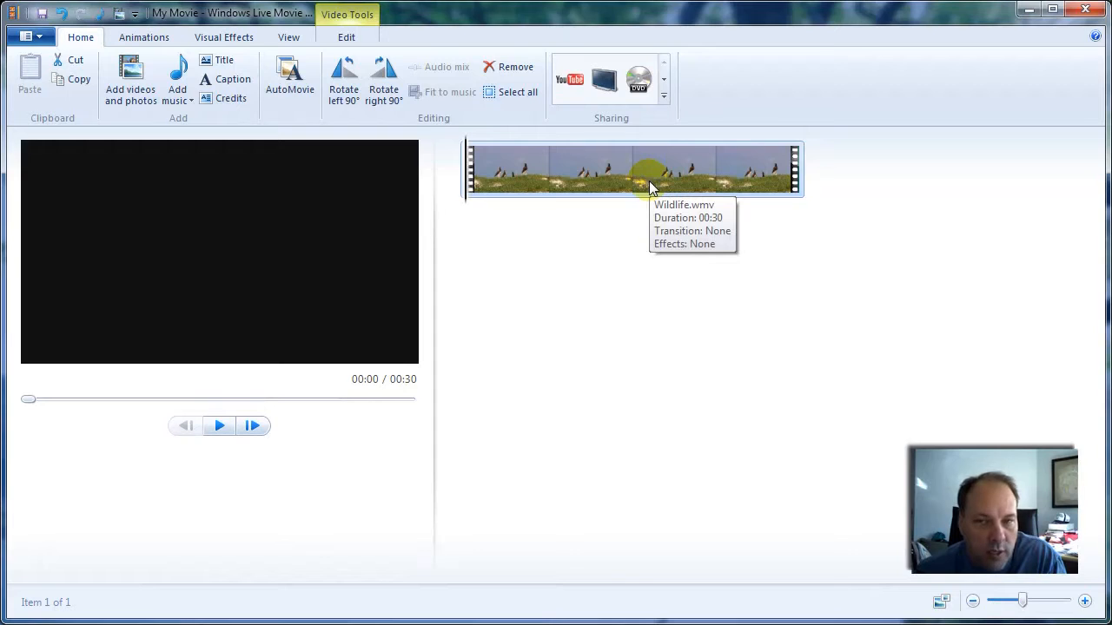
pyautogui.click(135, 83)
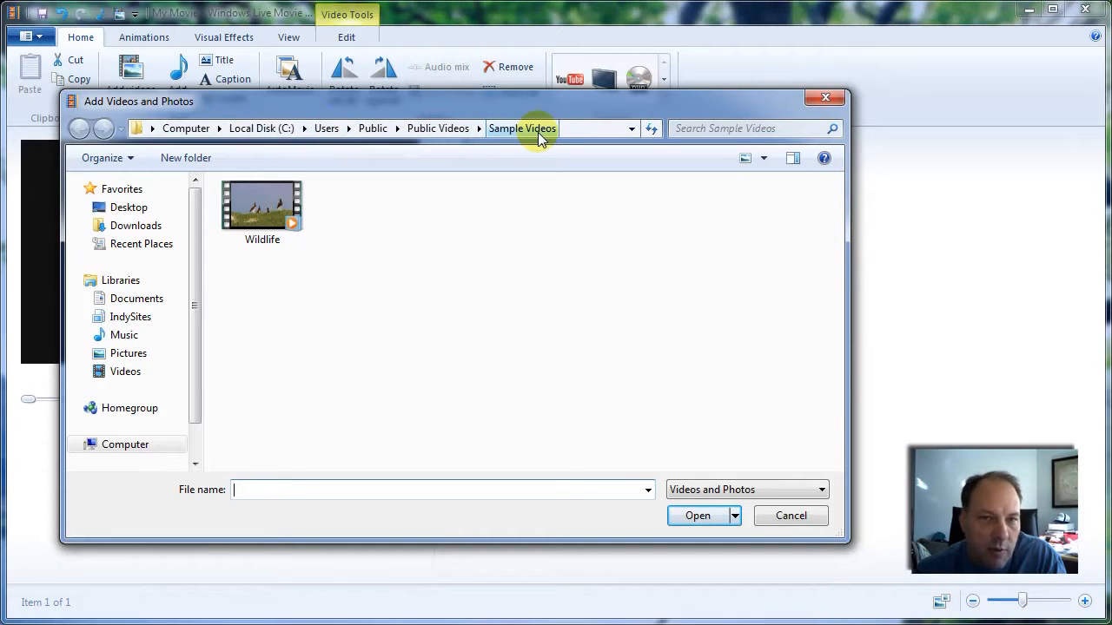
pyautogui.click(263, 195)
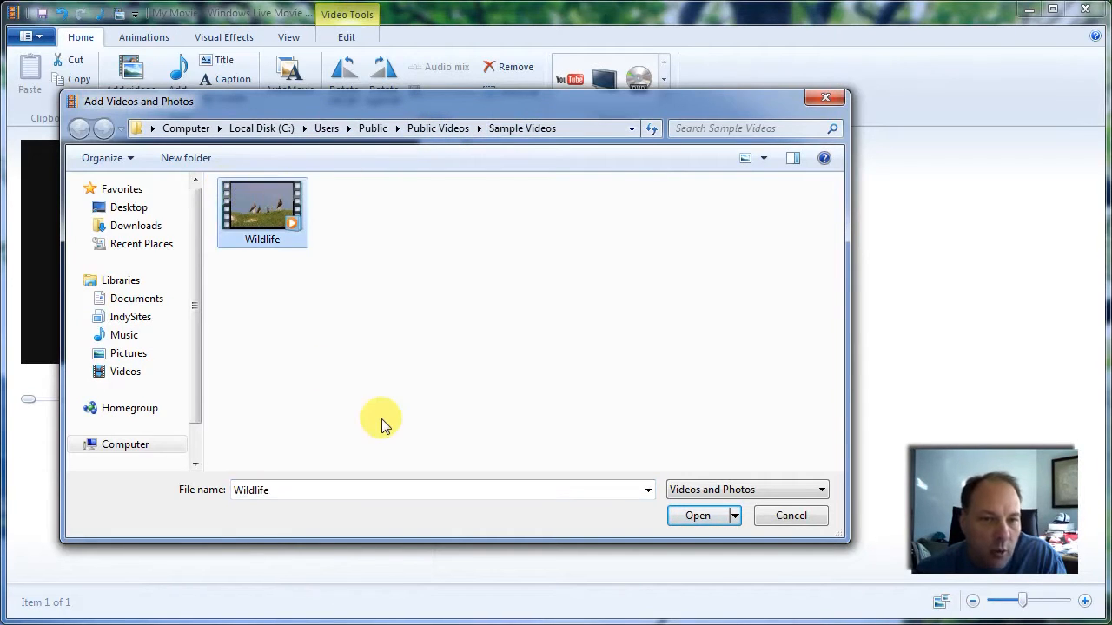
pyautogui.click(765, 127)
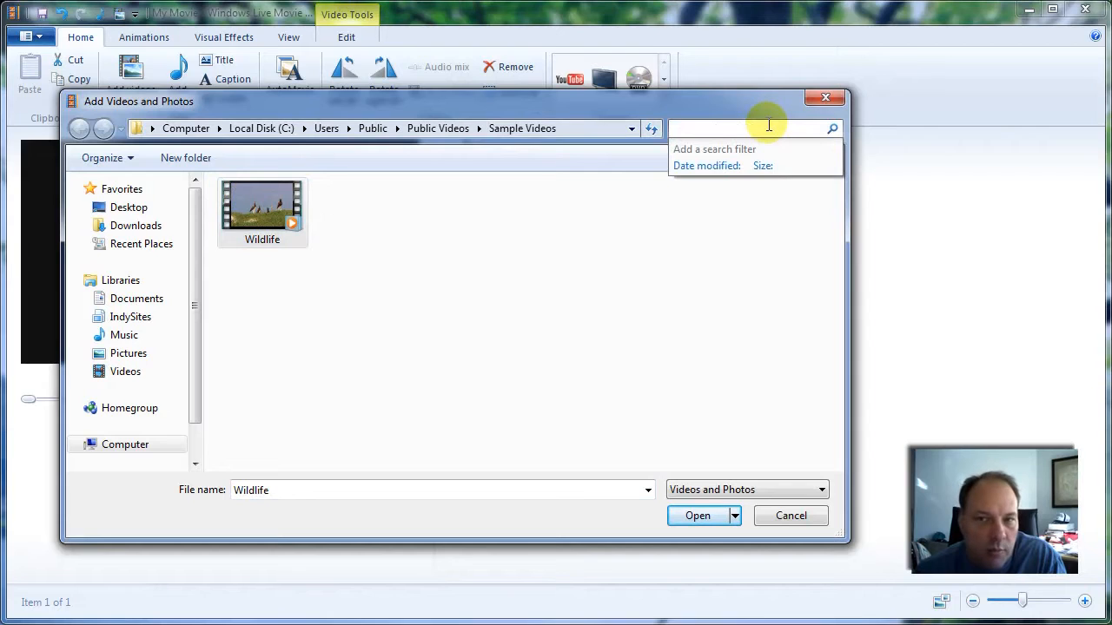
pyautogui.click(741, 99)
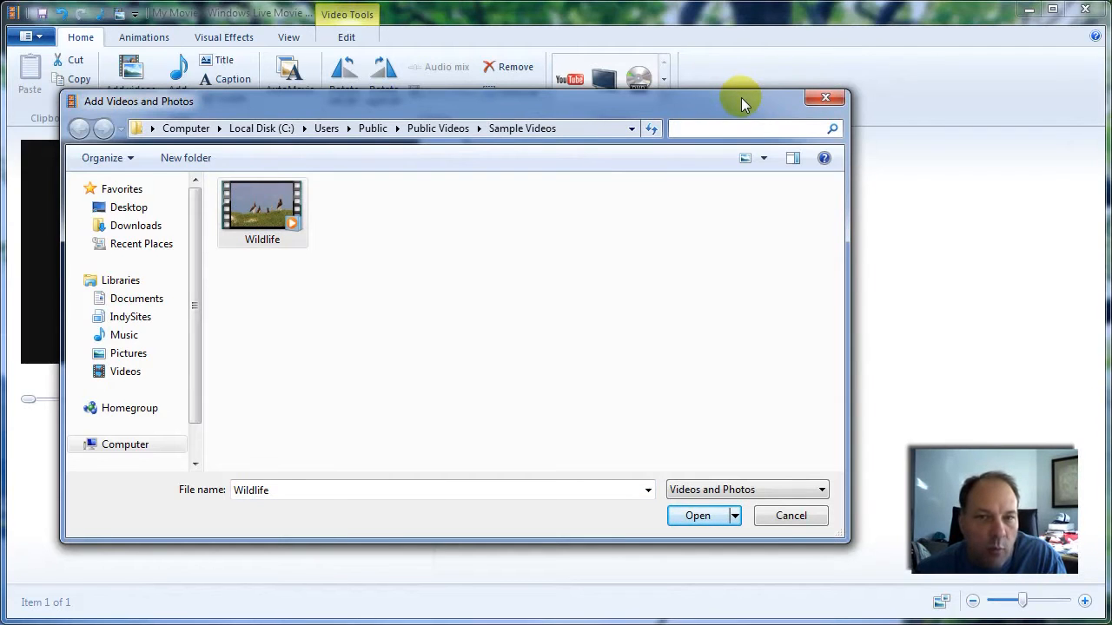
pyautogui.click(796, 516)
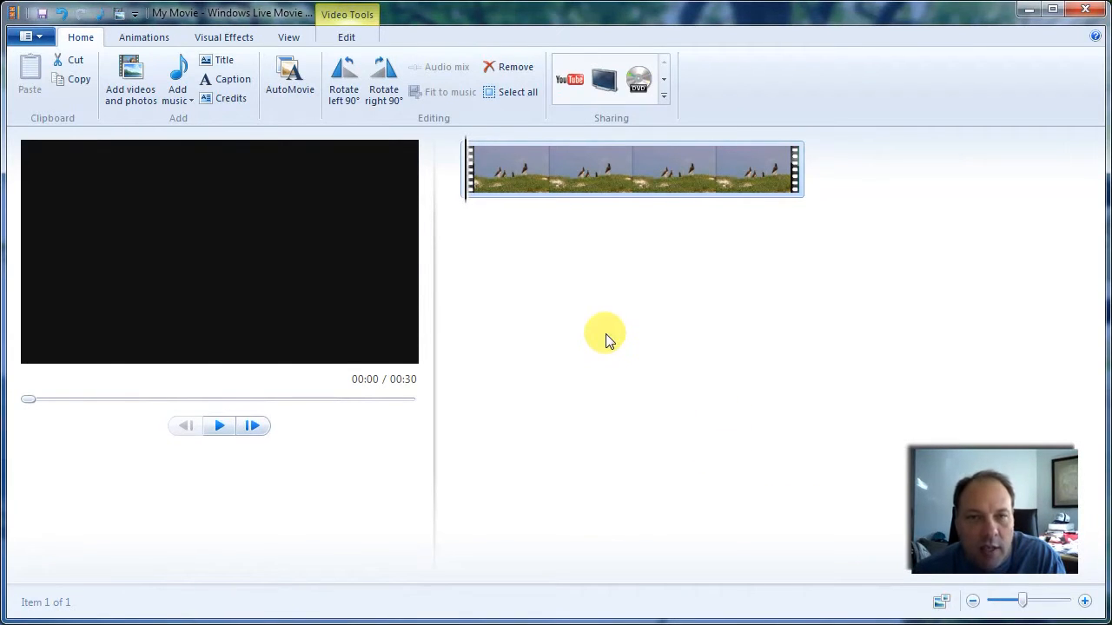
# - Preview frames at different points of the Wildlife clip in the storyboard and return to its start
pyautogui.click(639, 172)
pyautogui.press('m')
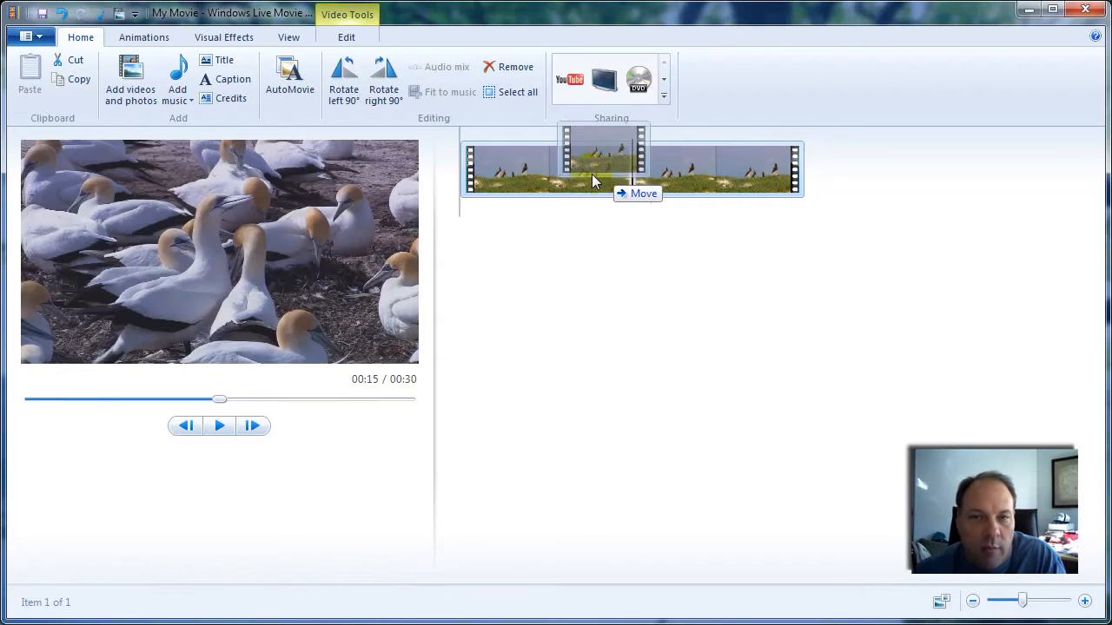
pyautogui.click(579, 176)
pyautogui.click(580, 176)
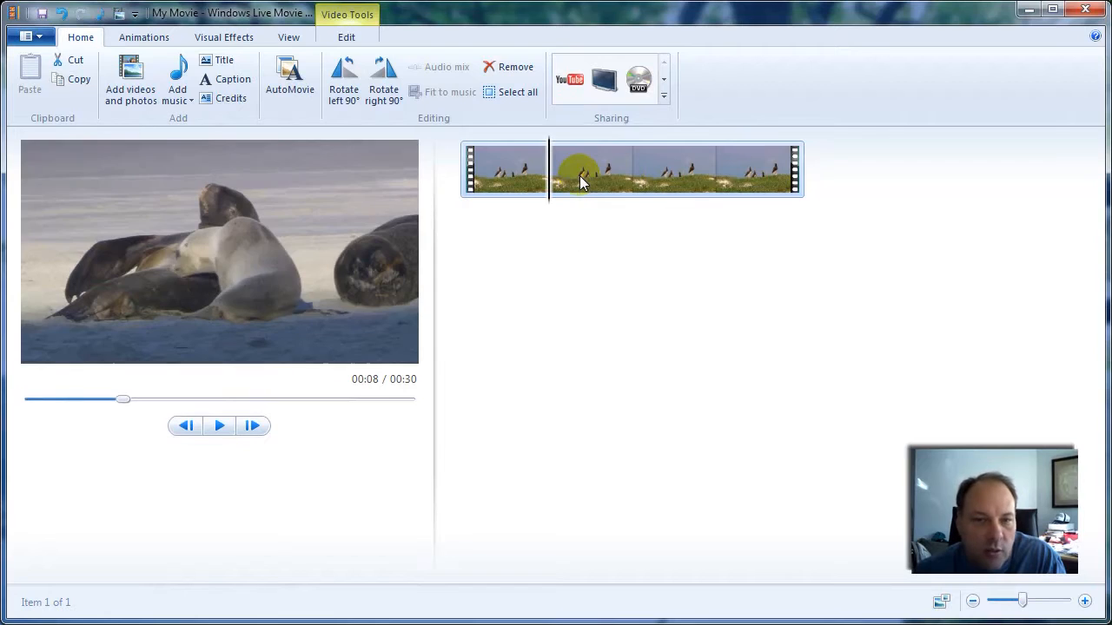
pyautogui.hotkey('ctrl', 'z')
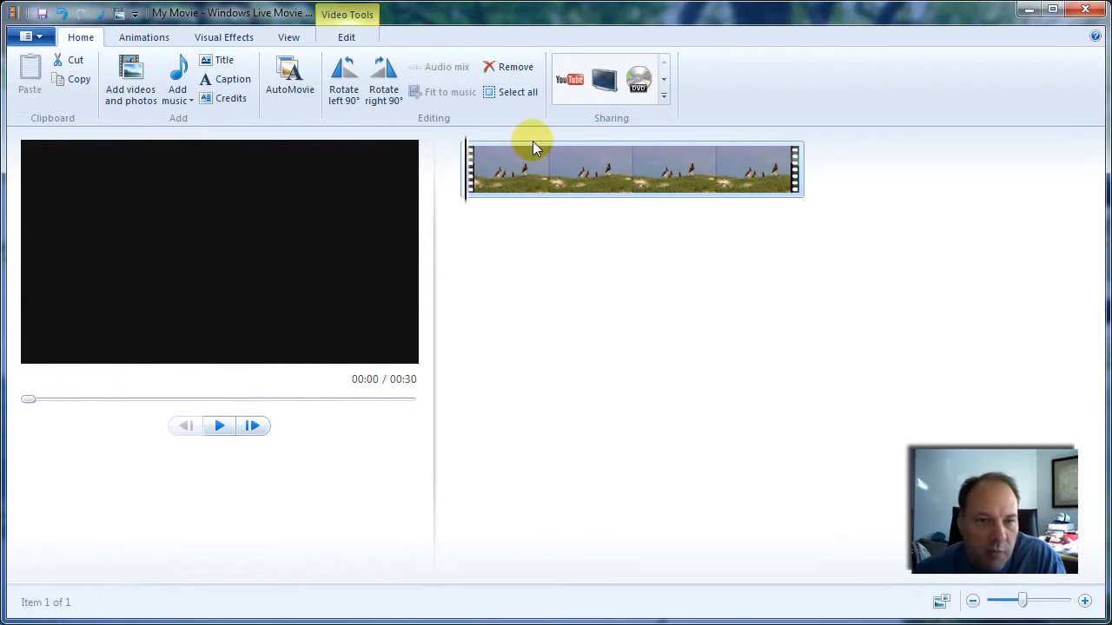
# - Play the Wildlife clip from the start to about 00:15 and move the playhead to 00:08
pyautogui.click(220, 426)
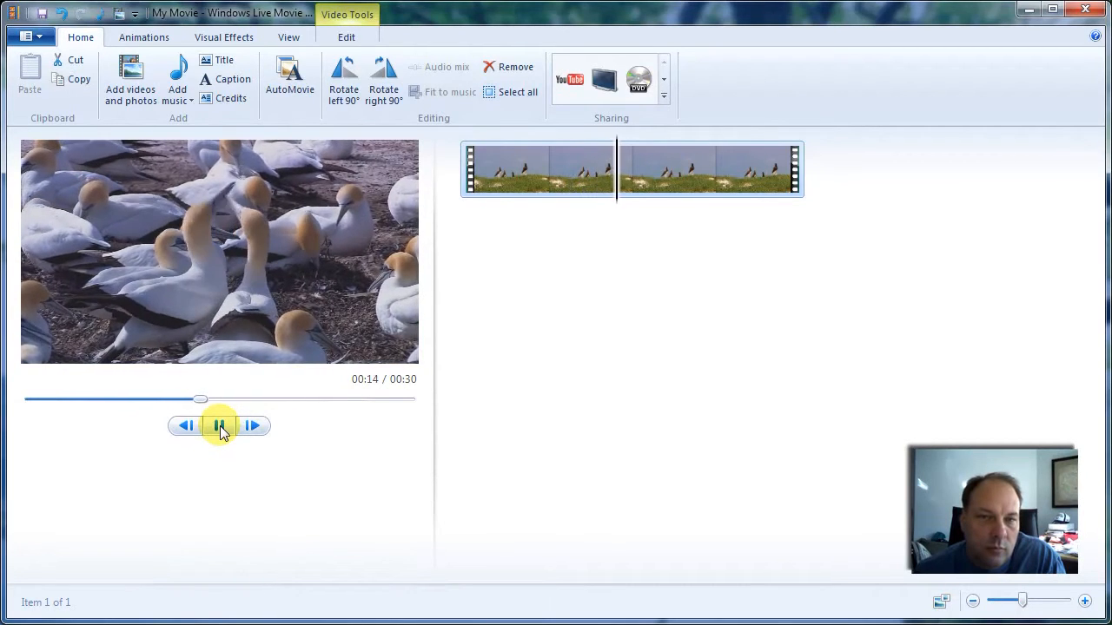
pyautogui.click(220, 426)
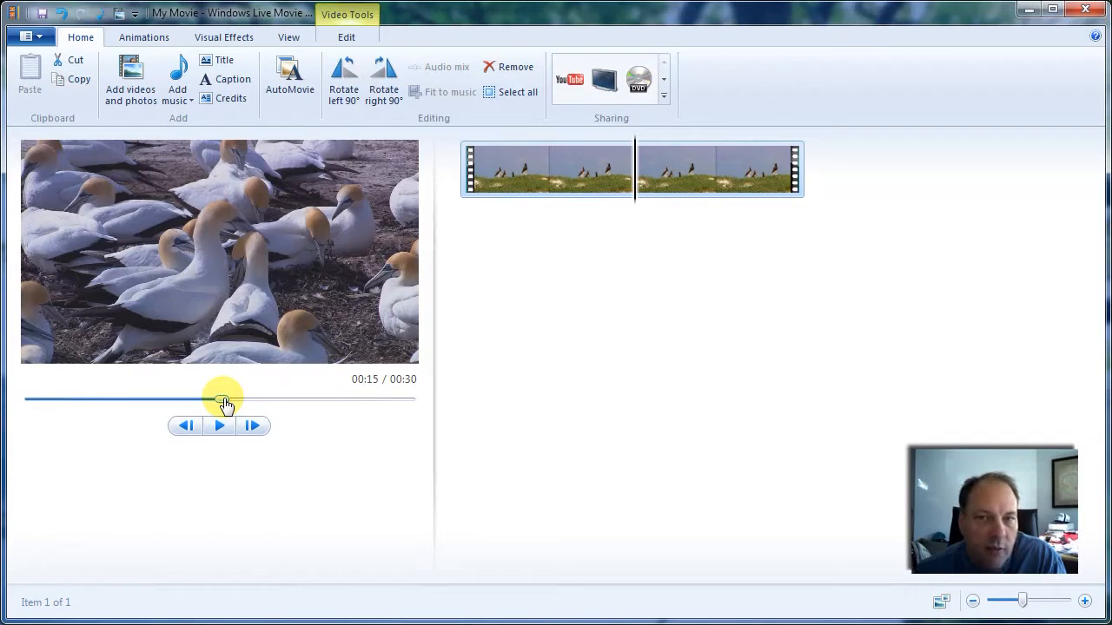
pyautogui.click(548, 174)
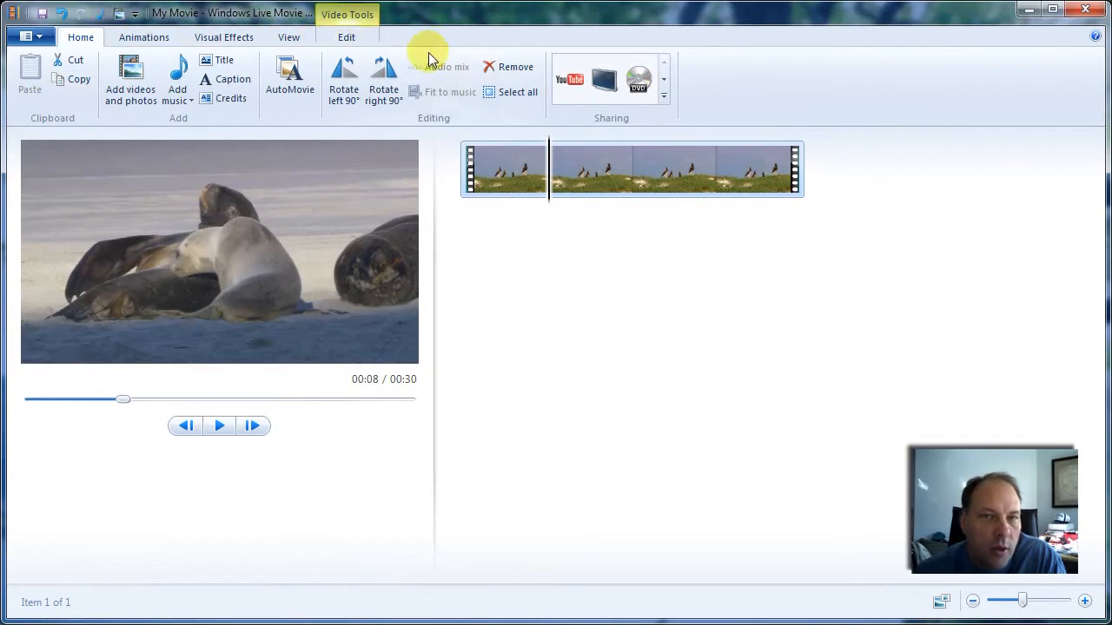
# - View the video editing tools and the volume slider for the Wildlife clip
pyautogui.click(343, 41)
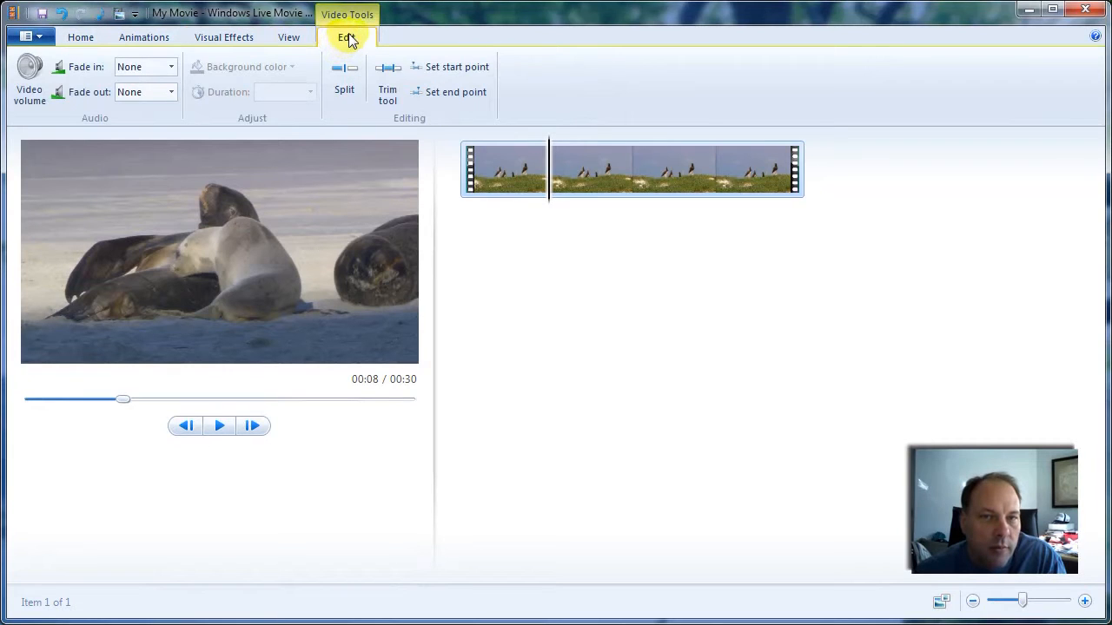
pyautogui.click(29, 73)
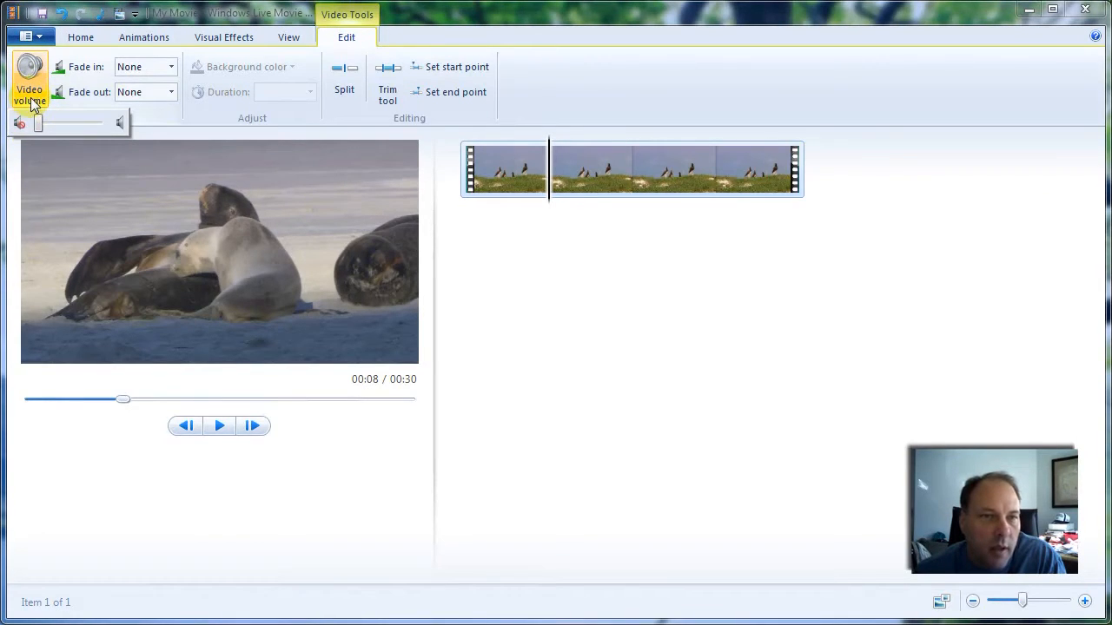
pyautogui.click(587, 304)
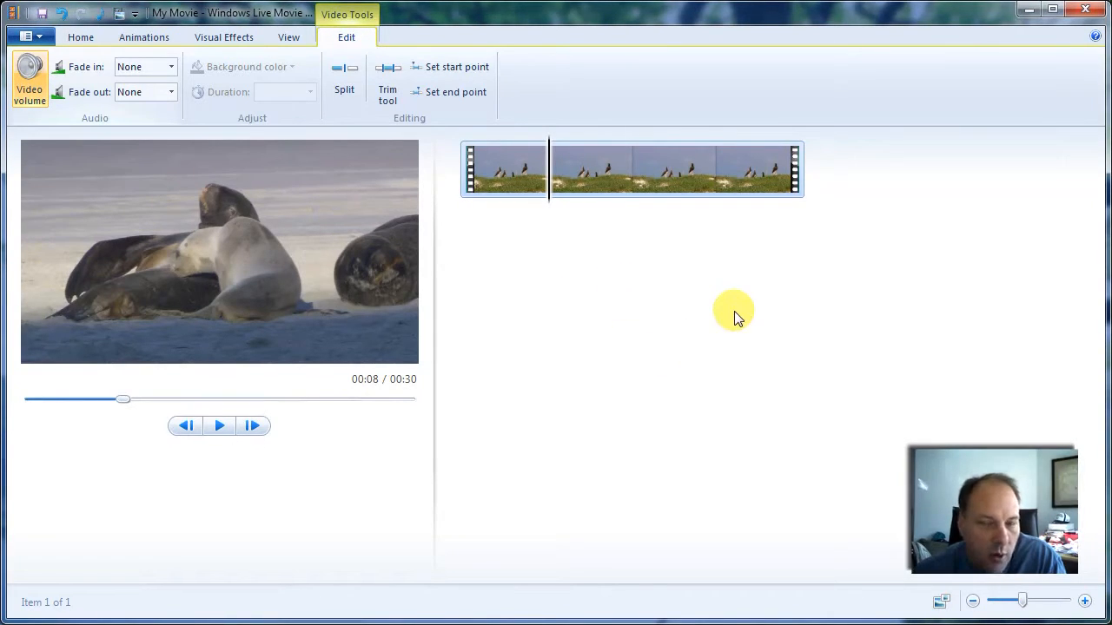
# - Copy the Wildlife clip in the storyboard
pyautogui.rightClick(631, 164)
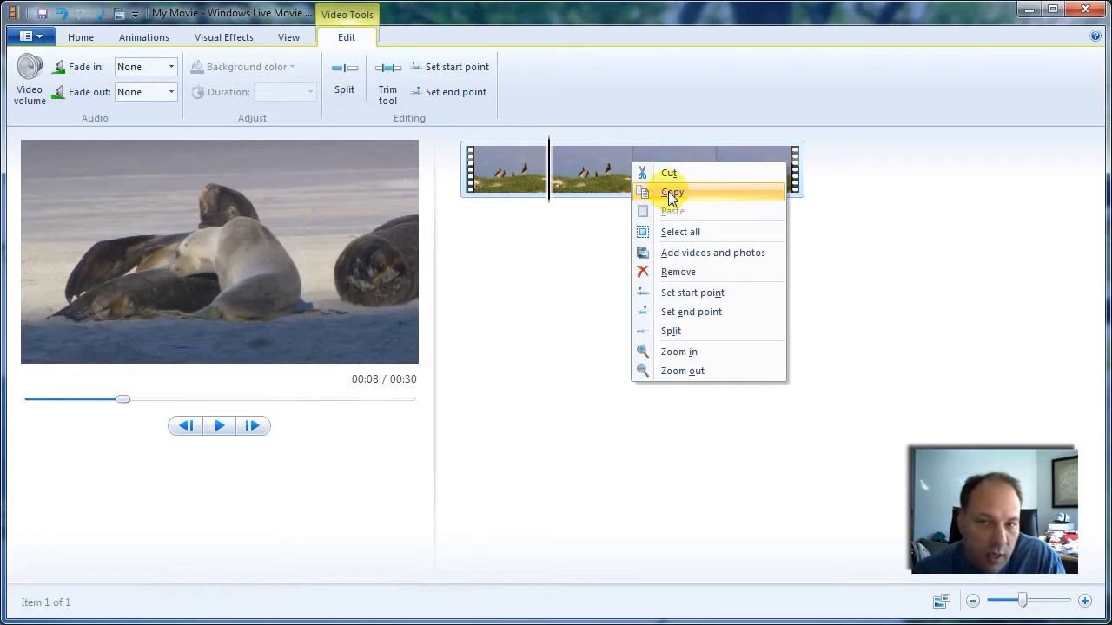
pyautogui.click(668, 191)
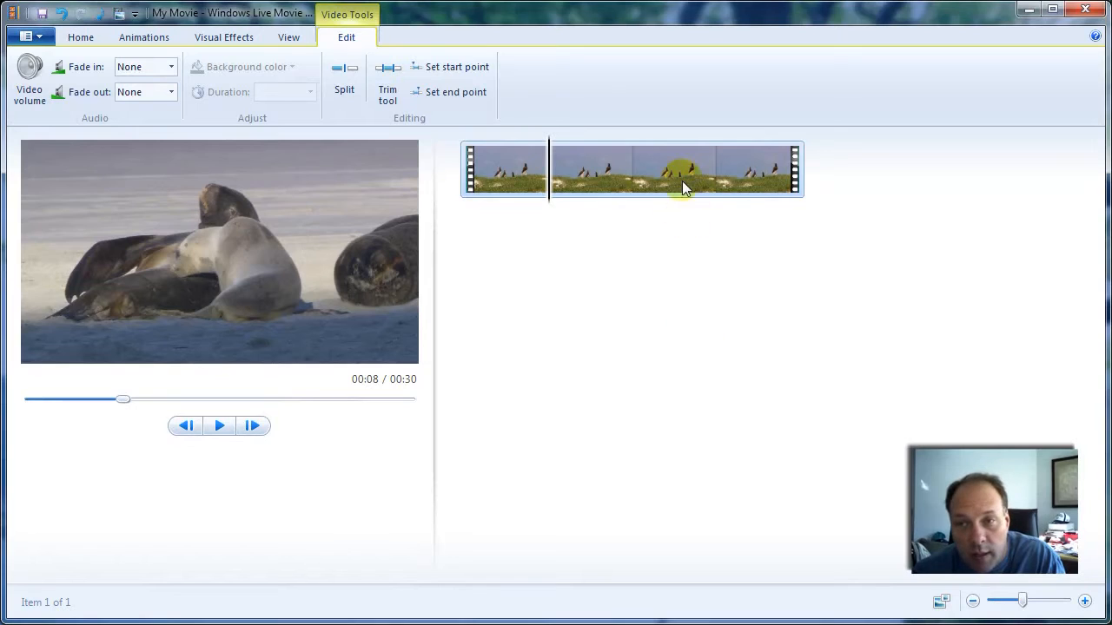
# - Duplicate the Wildlife clip in the storyboard, placing a second copy directly after the first
pyautogui.rightClick(684, 188)
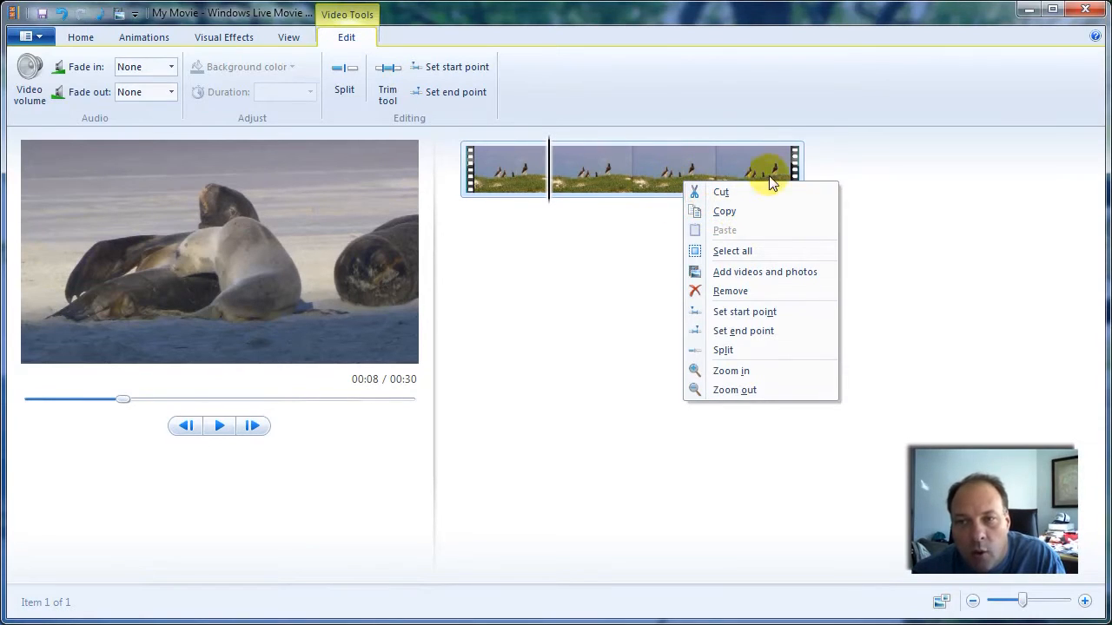
pyautogui.click(752, 161)
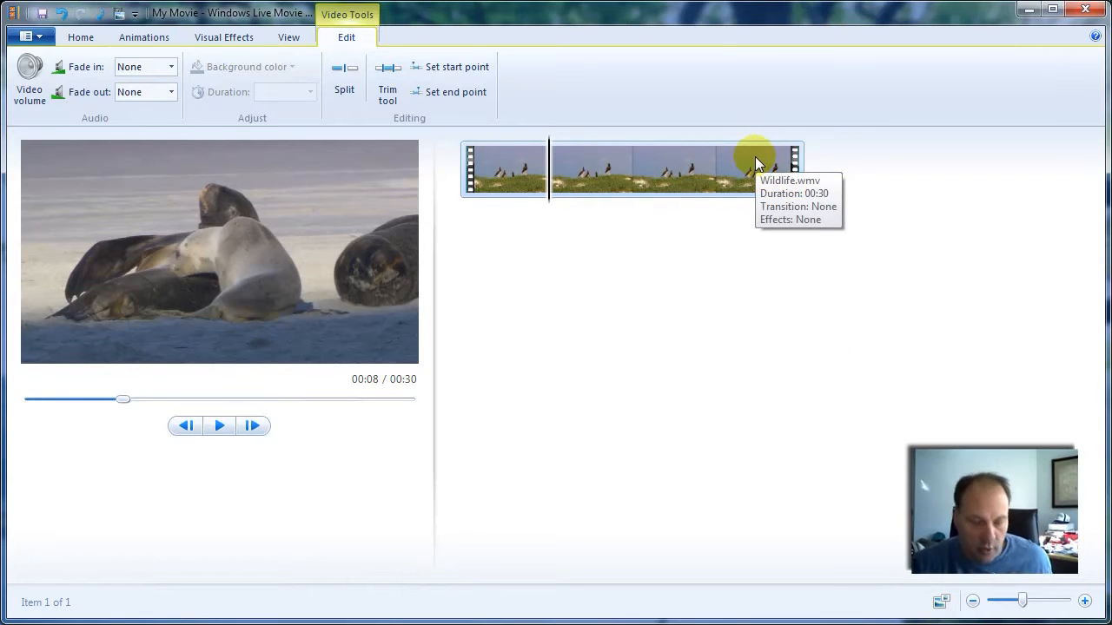
pyautogui.moveTo(690, 167); pyautogui.dragTo(905, 193)
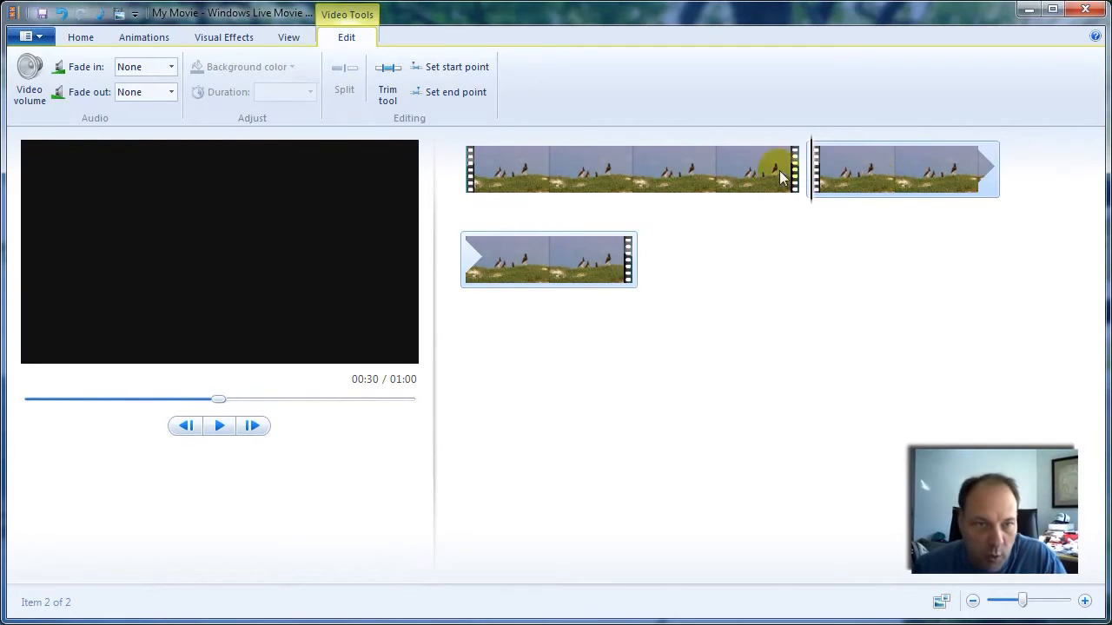
# - View the second clip's volume slider and duplicate the Wildlife clip three more times, making five copies in the storyboard
pyautogui.click(29, 76)
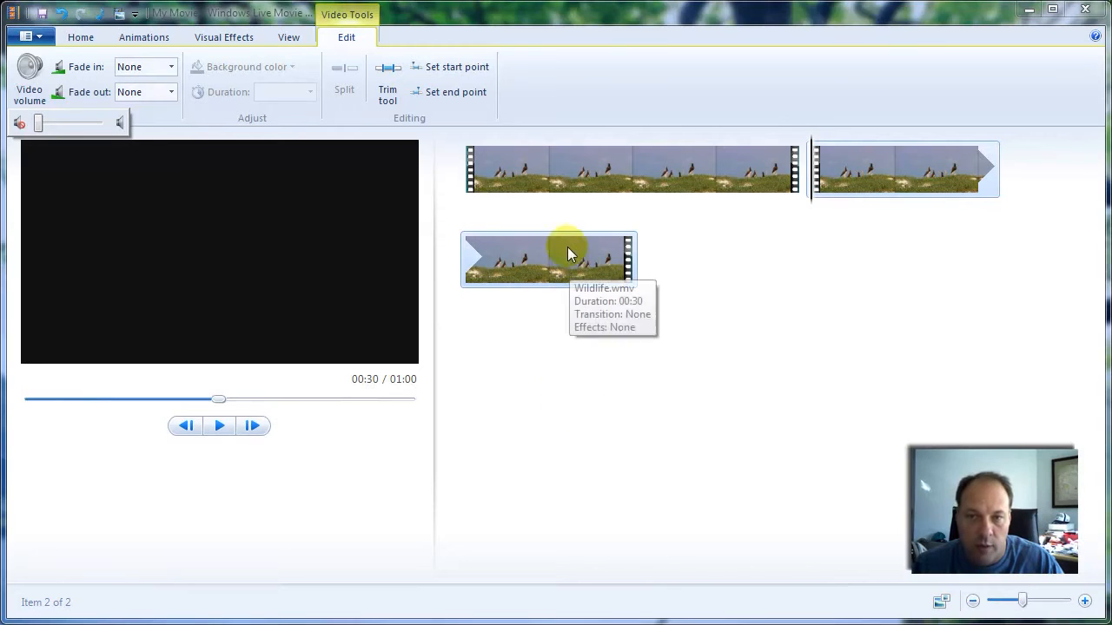
pyautogui.moveTo(587, 257); pyautogui.dragTo(715, 266)
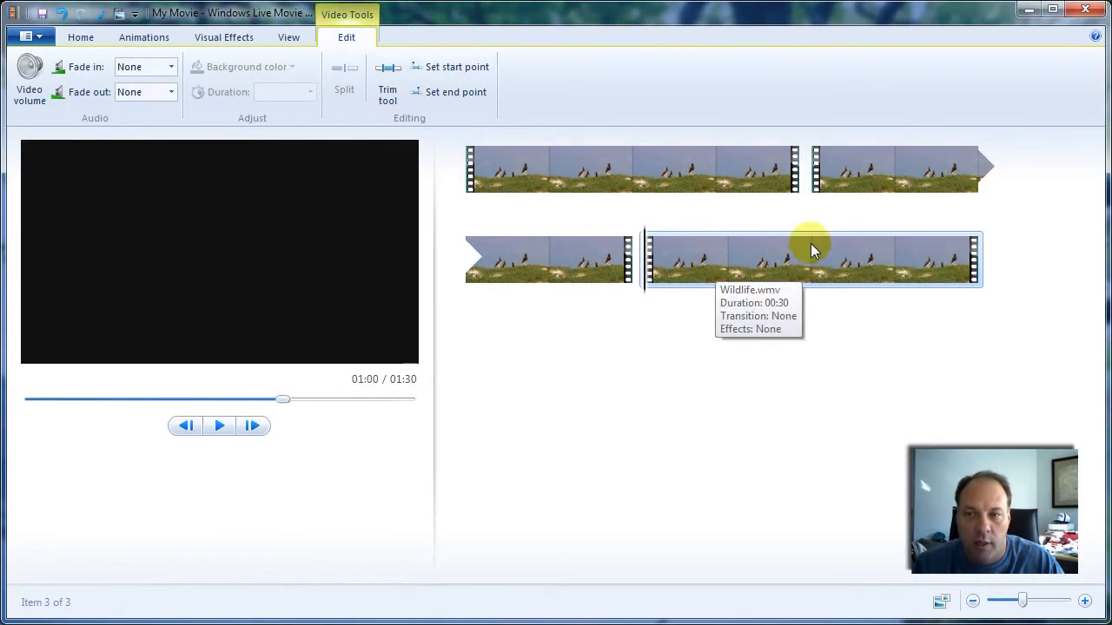
pyautogui.moveTo(814, 248); pyautogui.dragTo(1042, 293)
pyautogui.moveTo(675, 351); pyautogui.dragTo(897, 354)
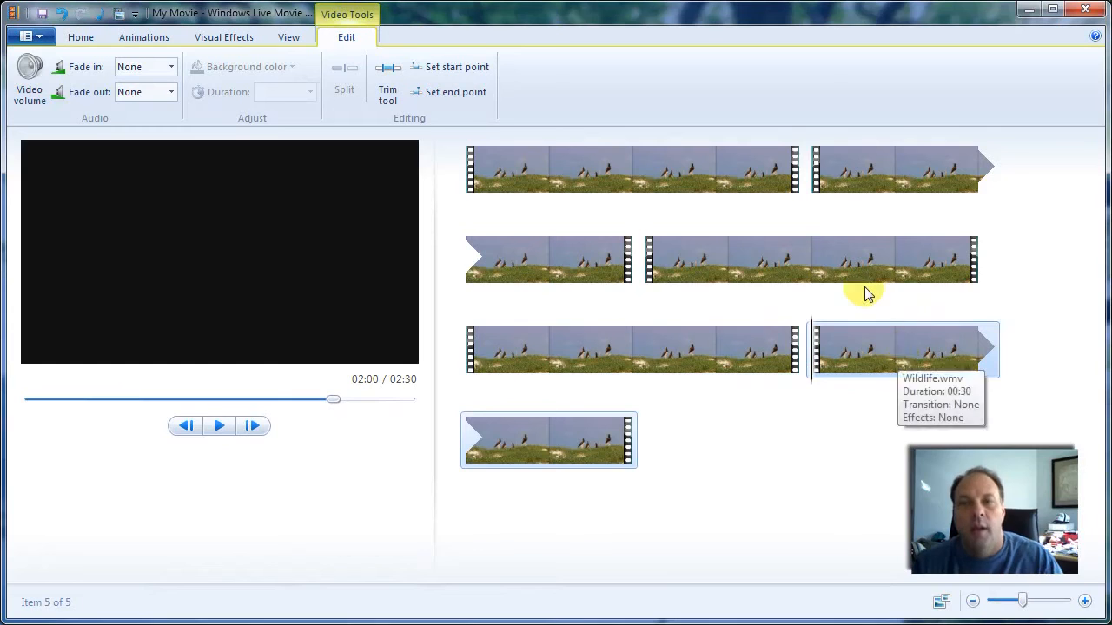
pyautogui.click(582, 169)
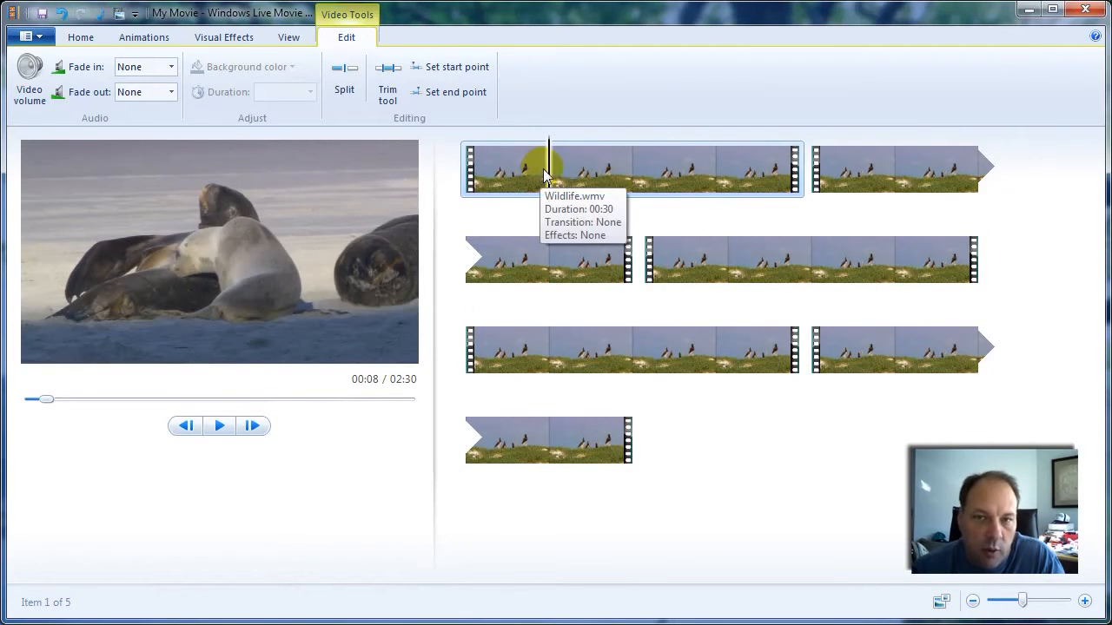
pyautogui.moveTo(599, 161); pyautogui.dragTo(564, 170)
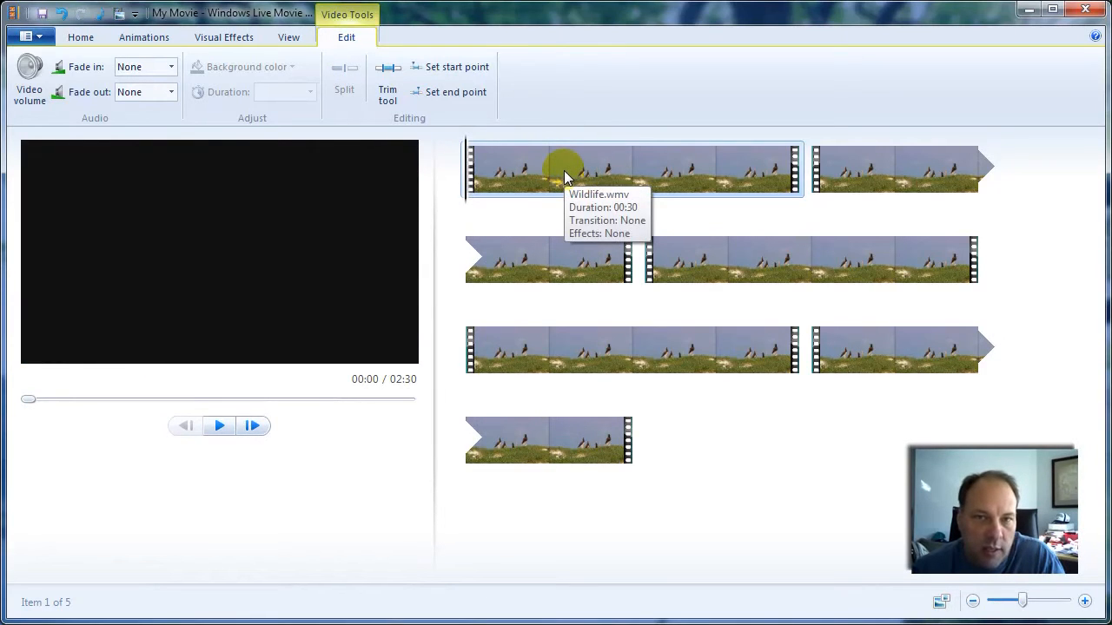
pyautogui.click(399, 81)
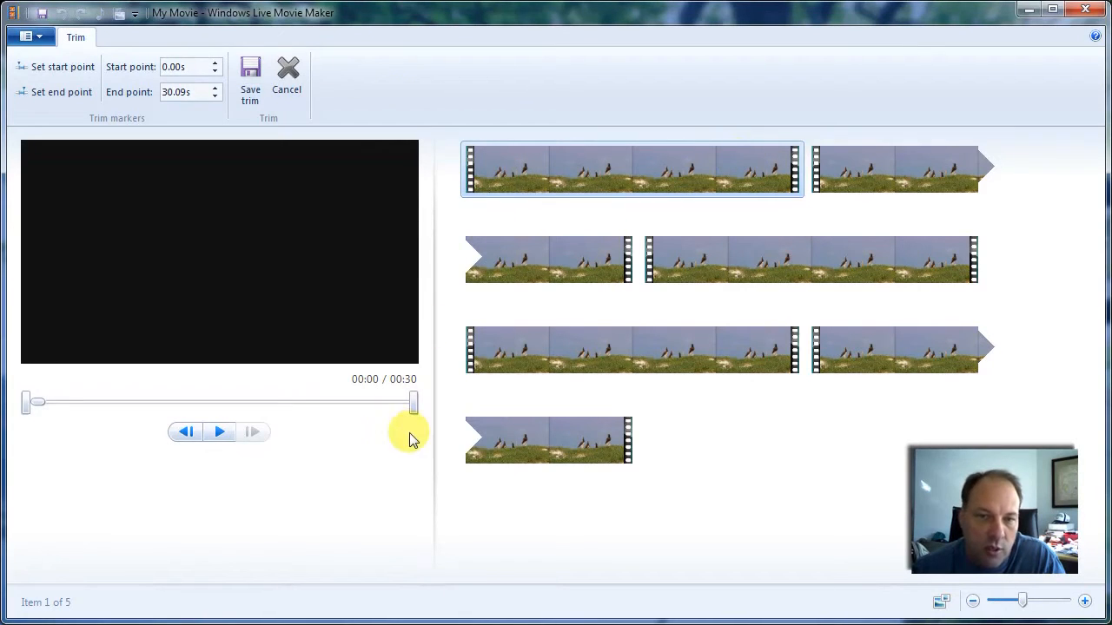
pyautogui.click(412, 408)
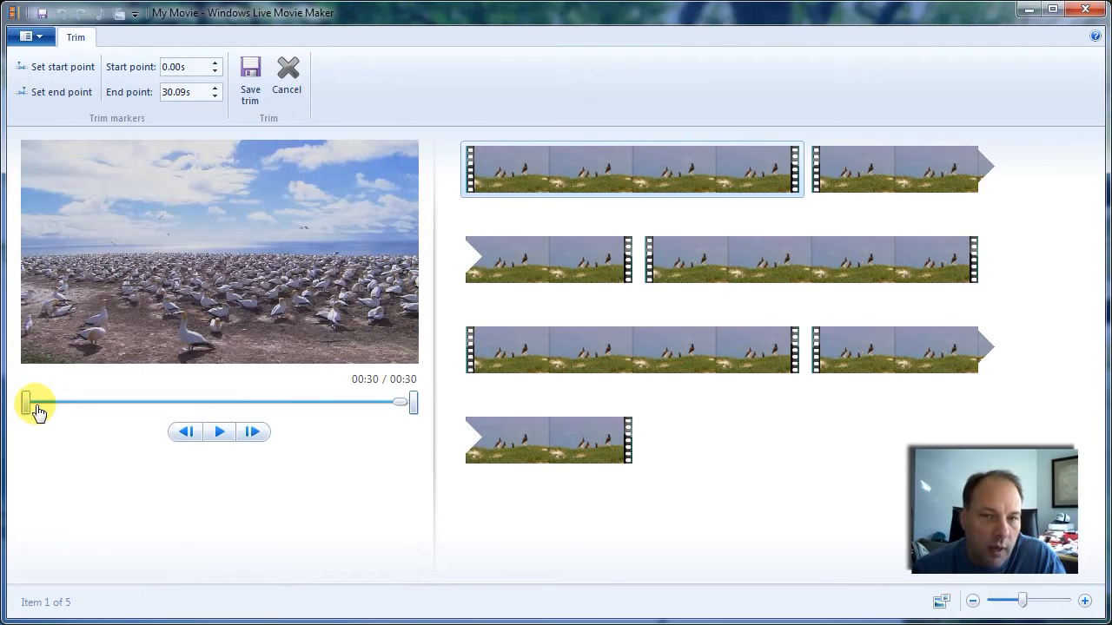
pyautogui.click(66, 403)
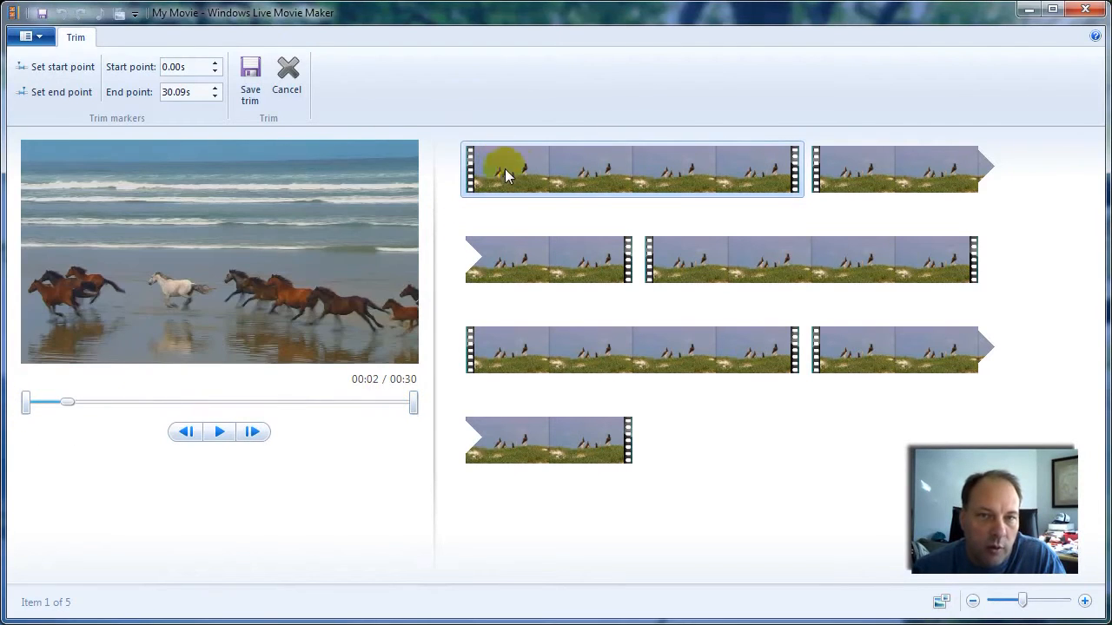
pyautogui.click(287, 73)
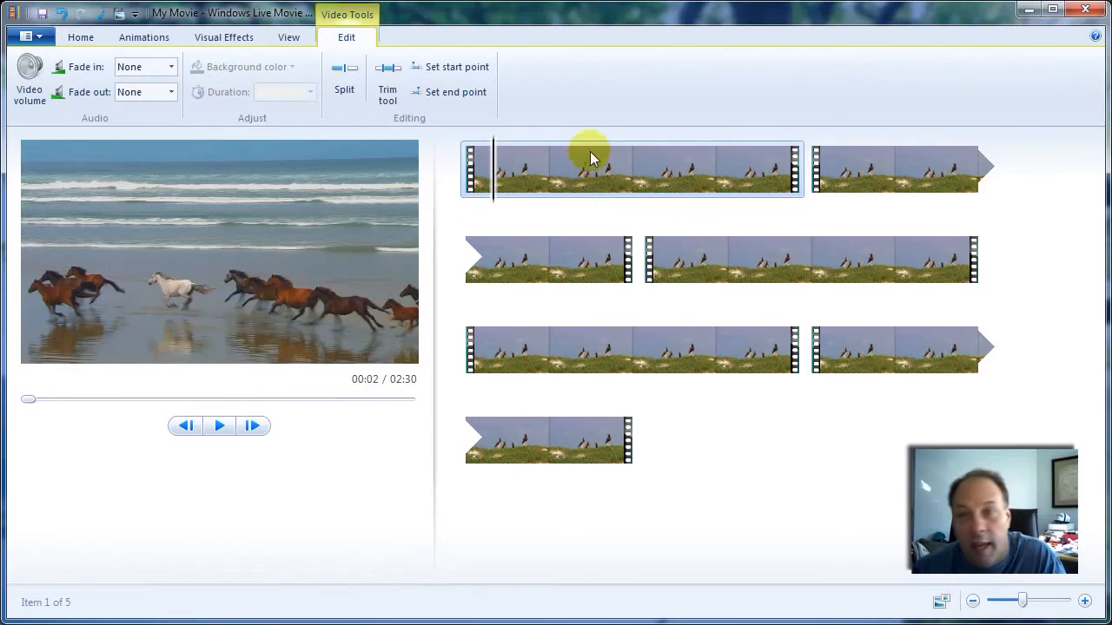
# - Start trimming the first Wildlife clip with the Trim tool and return the playhead to the clip's beginning
pyautogui.click(573, 173)
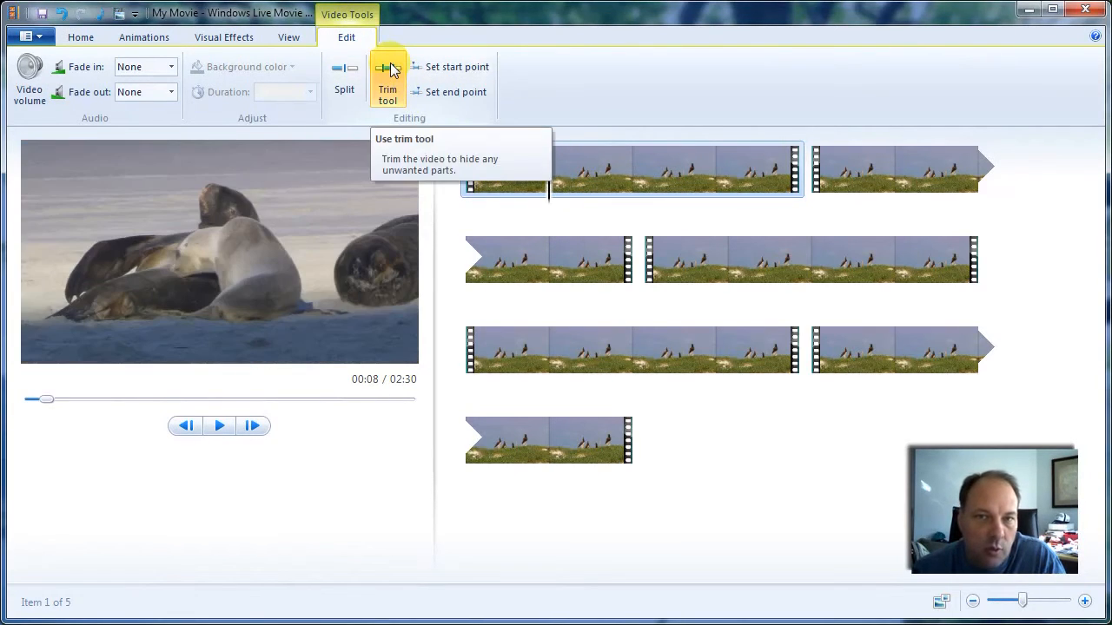
pyautogui.click(390, 63)
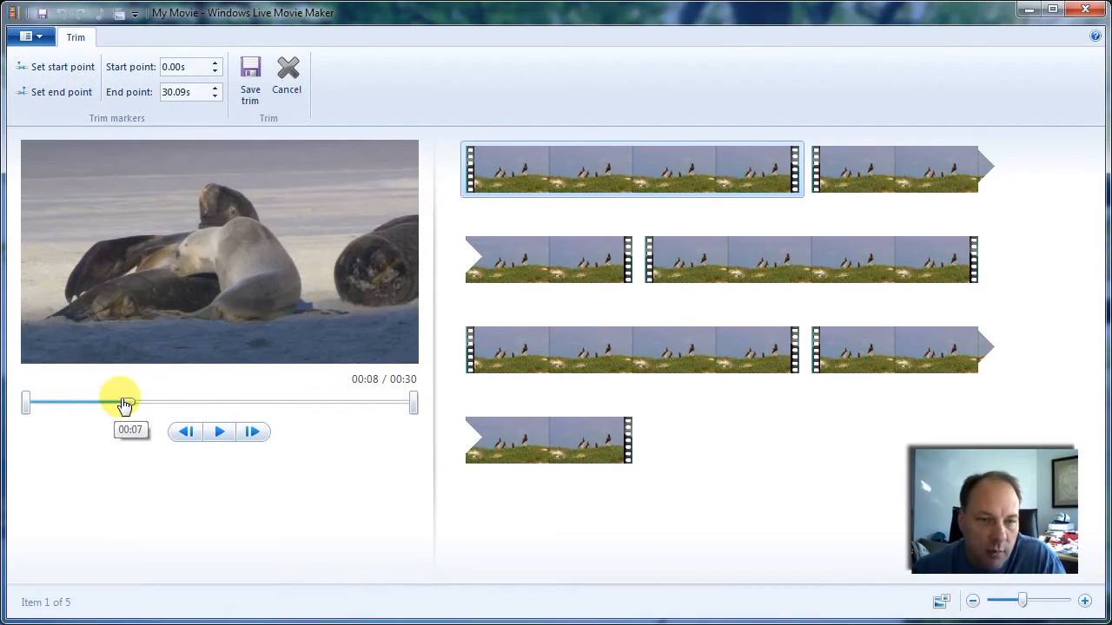
pyautogui.moveTo(128, 408); pyautogui.dragTo(17, 409)
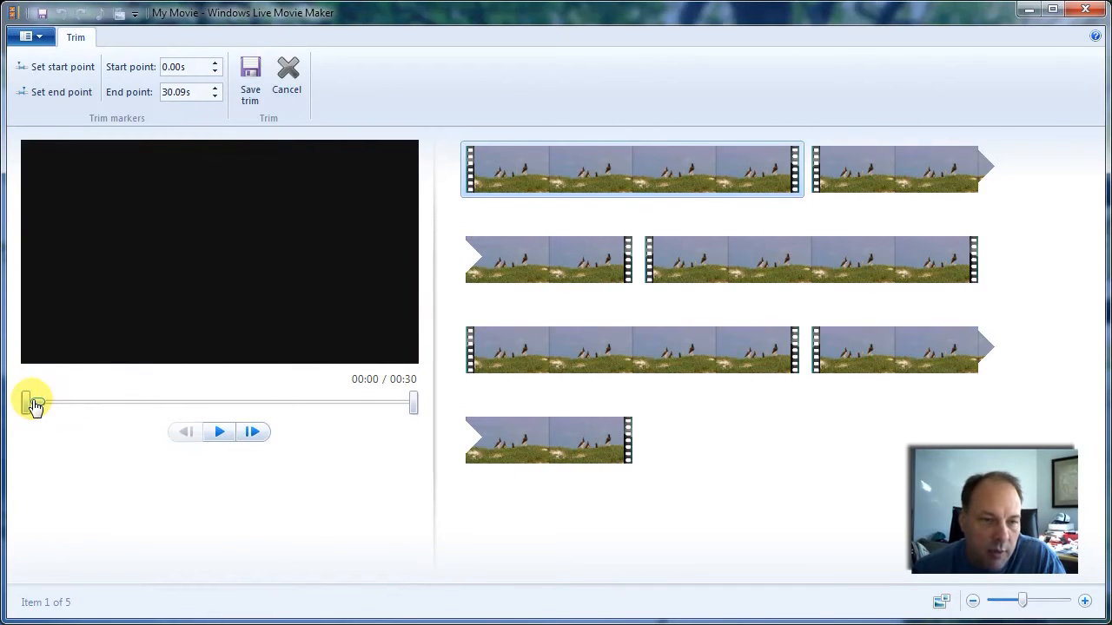
pyautogui.moveTo(37, 404)
pyautogui.mouseDown()
pyautogui.moveTo(119, 402)
pyautogui.moveTo(30, 423)
pyautogui.mouseUp()
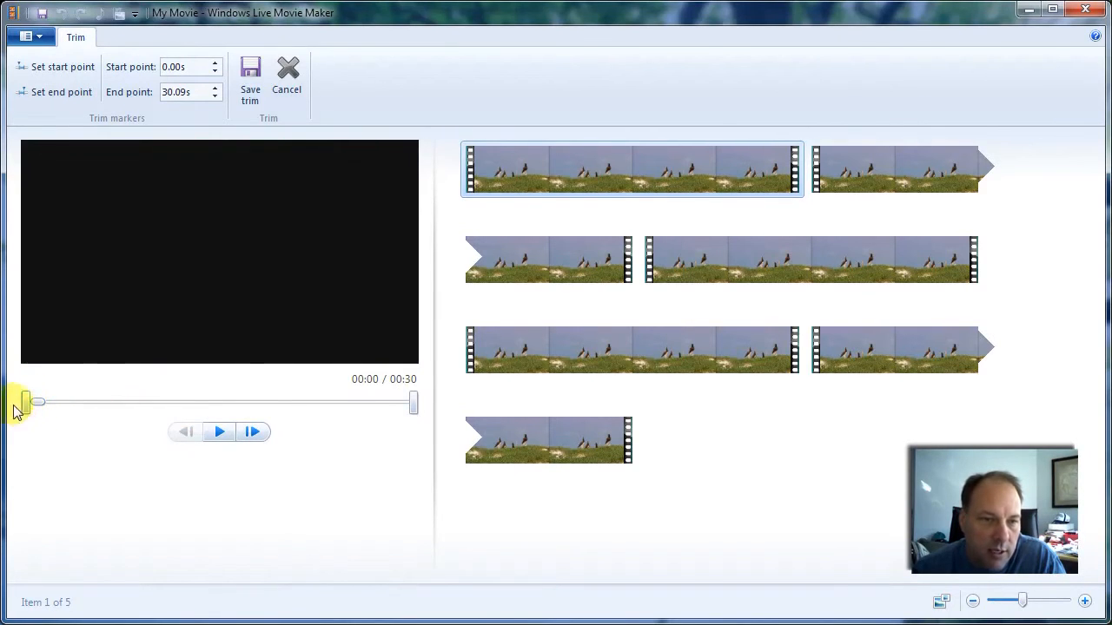
# - Step frame by frame at the beginning of the clip and set the trim start point to 0.03s
pyautogui.click(219, 435)
pyautogui.click(219, 434)
pyautogui.click(185, 433)
pyautogui.click(185, 437)
pyautogui.click(185, 437)
pyautogui.click(185, 437)
pyautogui.click(185, 437)
pyautogui.click(185, 437)
pyautogui.click(185, 437)
pyautogui.click(185, 437)
pyautogui.click(185, 437)
pyautogui.click(185, 437)
pyautogui.click(185, 437)
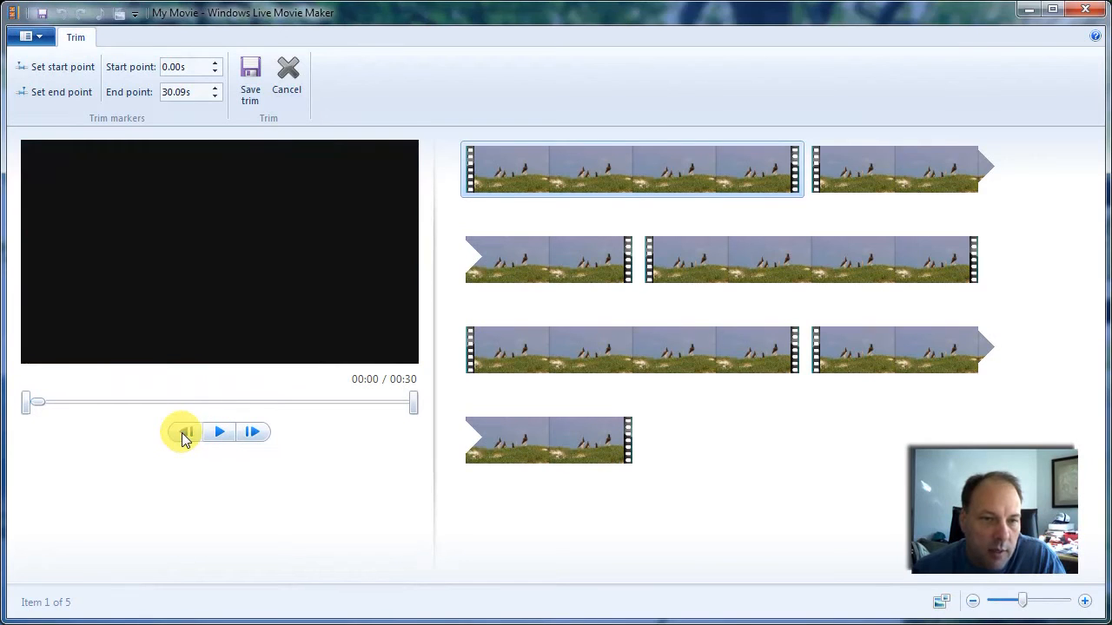
pyautogui.click(251, 434)
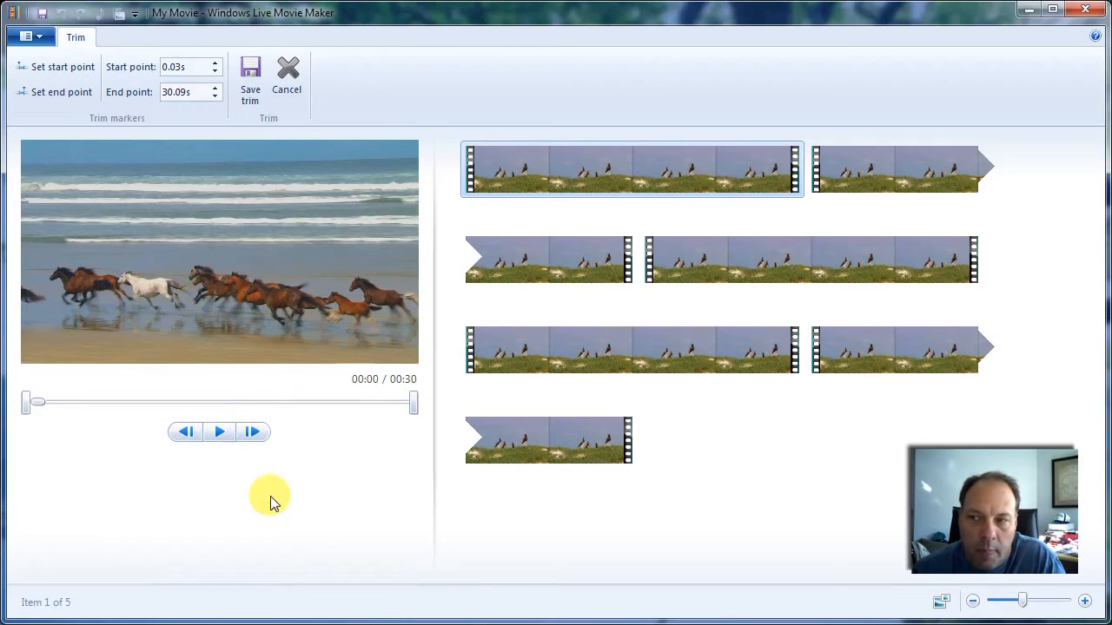
# - Play the clip to about 00:05 and step back frame by frame to the running horses
pyautogui.click(218, 432)
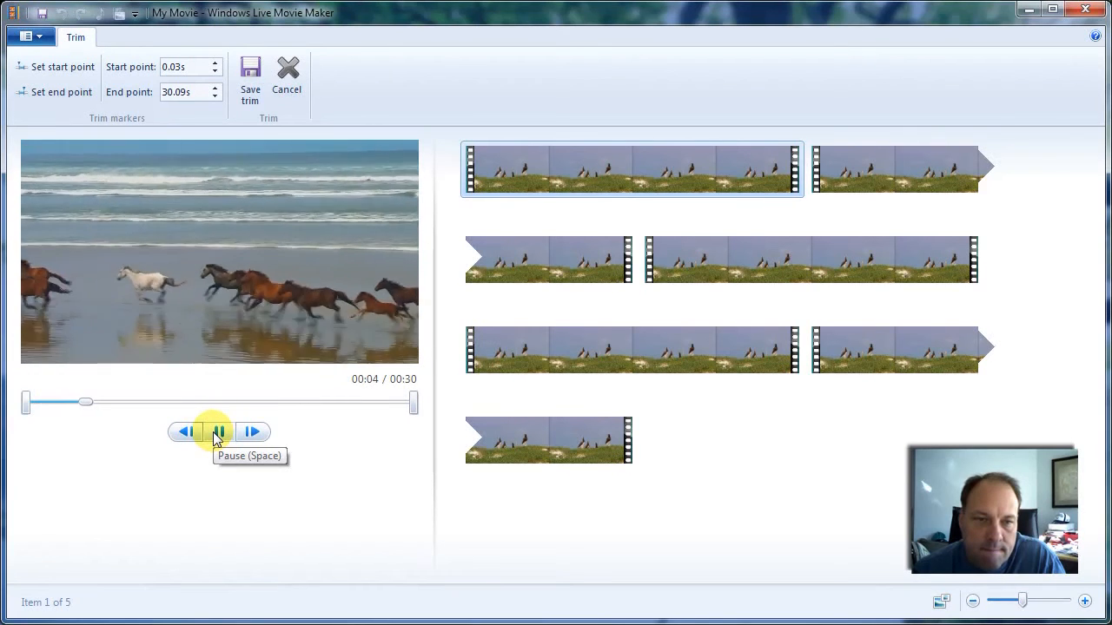
pyautogui.click(217, 434)
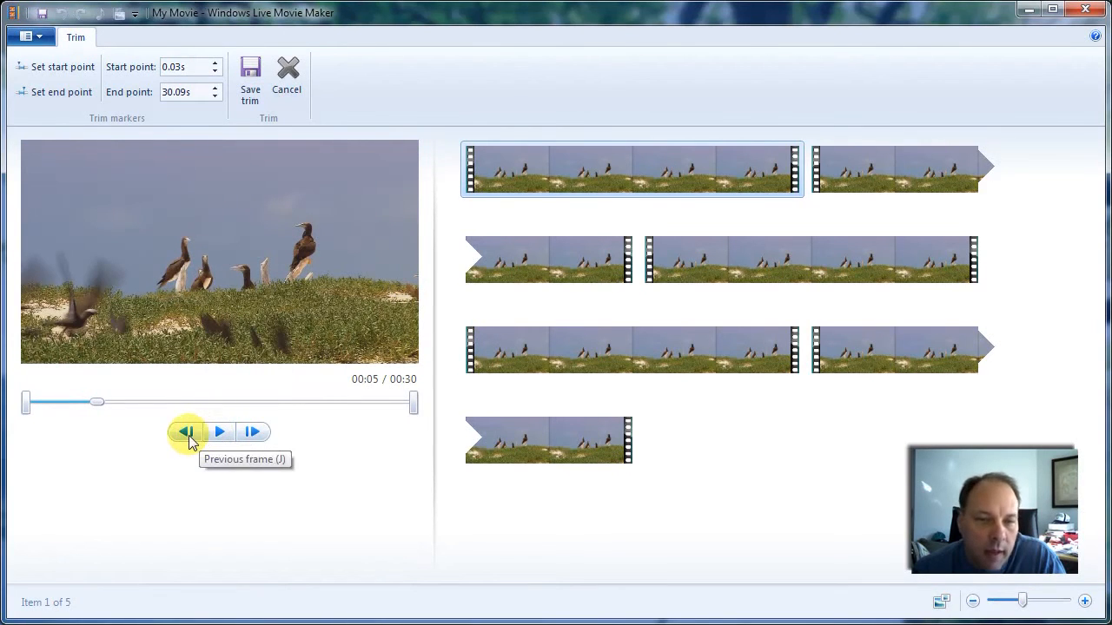
pyautogui.click(189, 437)
pyautogui.click(188, 437)
pyautogui.click(189, 437)
pyautogui.click(189, 437)
pyautogui.click(189, 437)
pyautogui.click(188, 437)
pyautogui.click(189, 437)
pyautogui.click(188, 437)
pyautogui.click(188, 437)
pyautogui.click(189, 437)
pyautogui.click(189, 437)
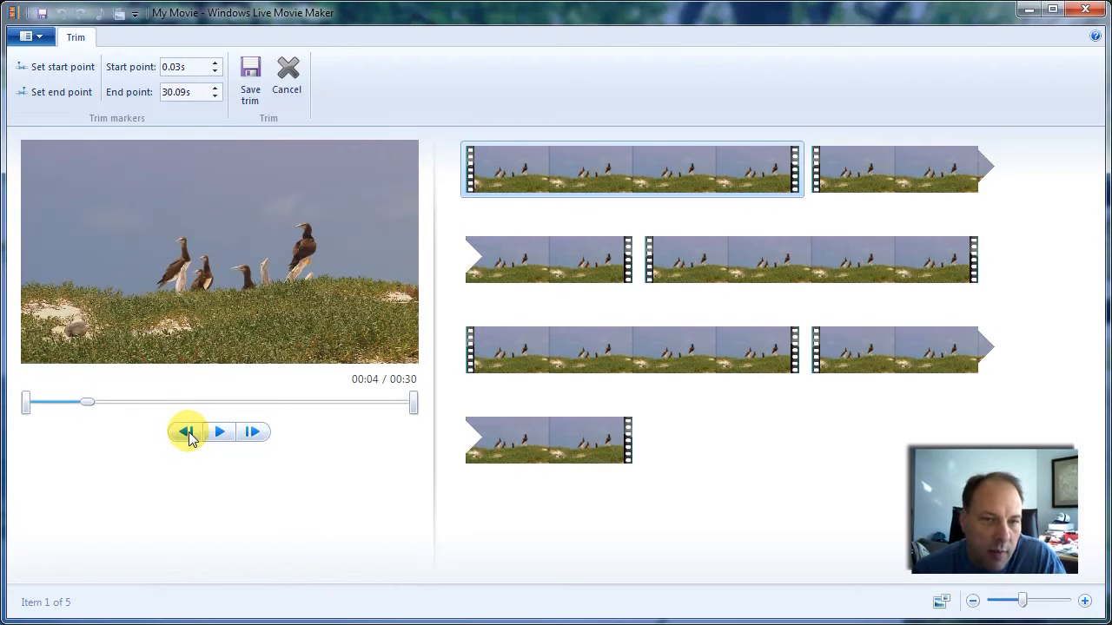
pyautogui.click(189, 437)
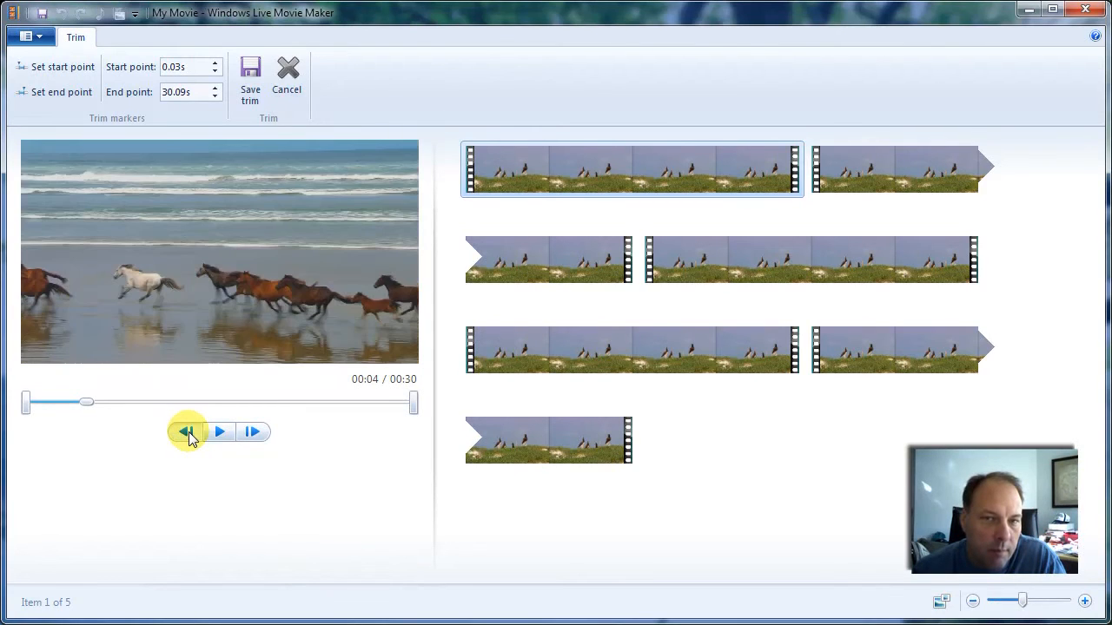
# - Locate the last horse frame before the birds, set the end point there at 4.16s and save the trim
pyautogui.click(254, 435)
pyautogui.click(253, 436)
pyautogui.click(253, 435)
pyautogui.click(254, 436)
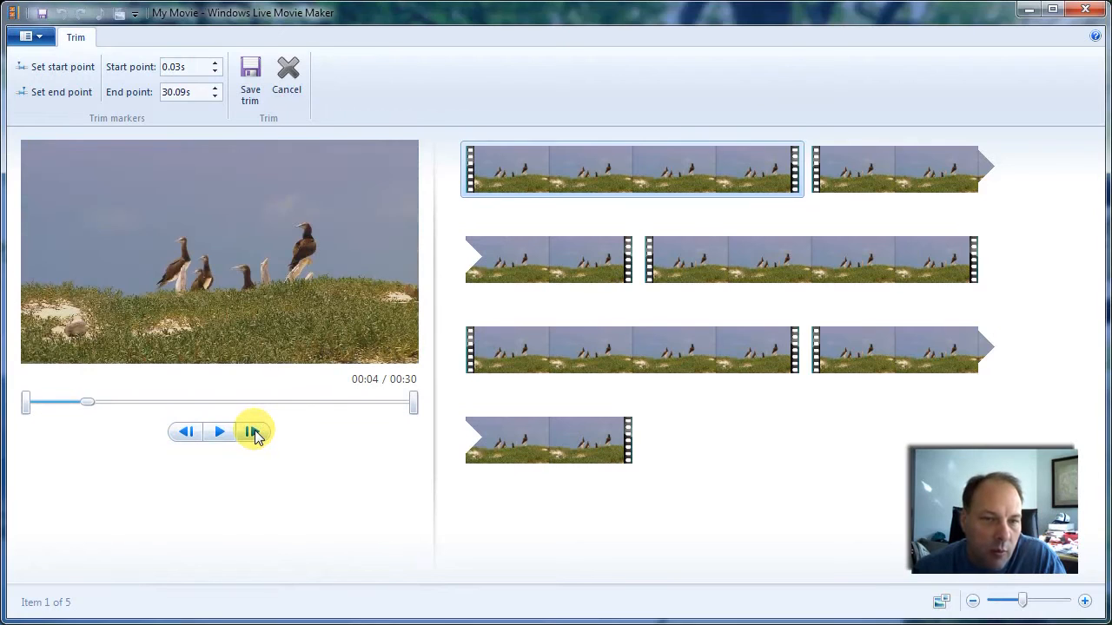
pyautogui.click(185, 435)
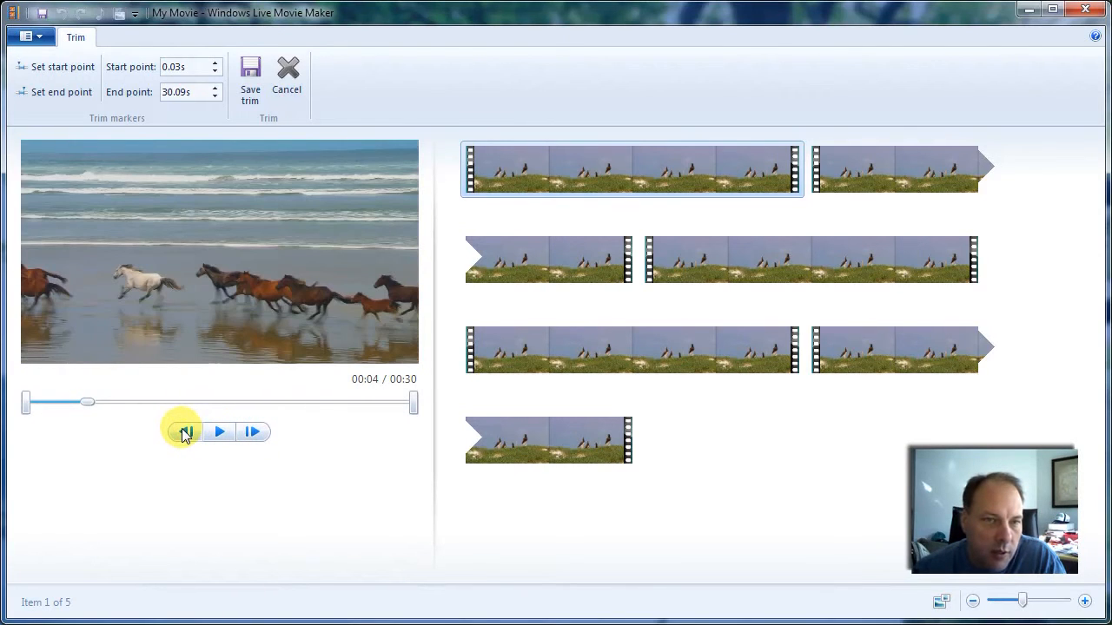
pyautogui.click(46, 94)
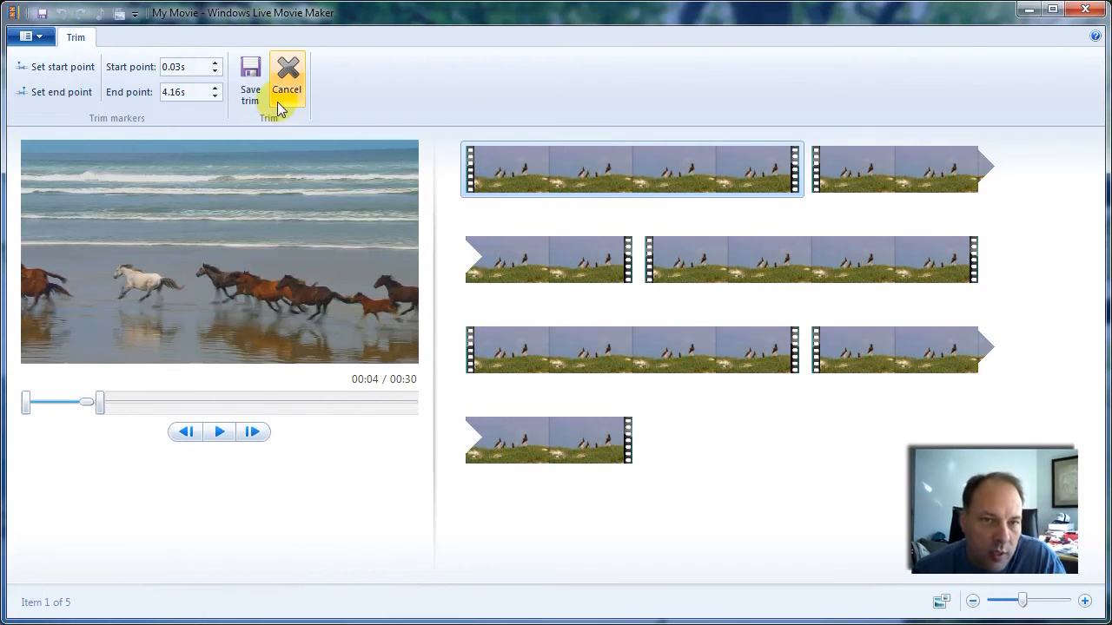
pyautogui.click(252, 78)
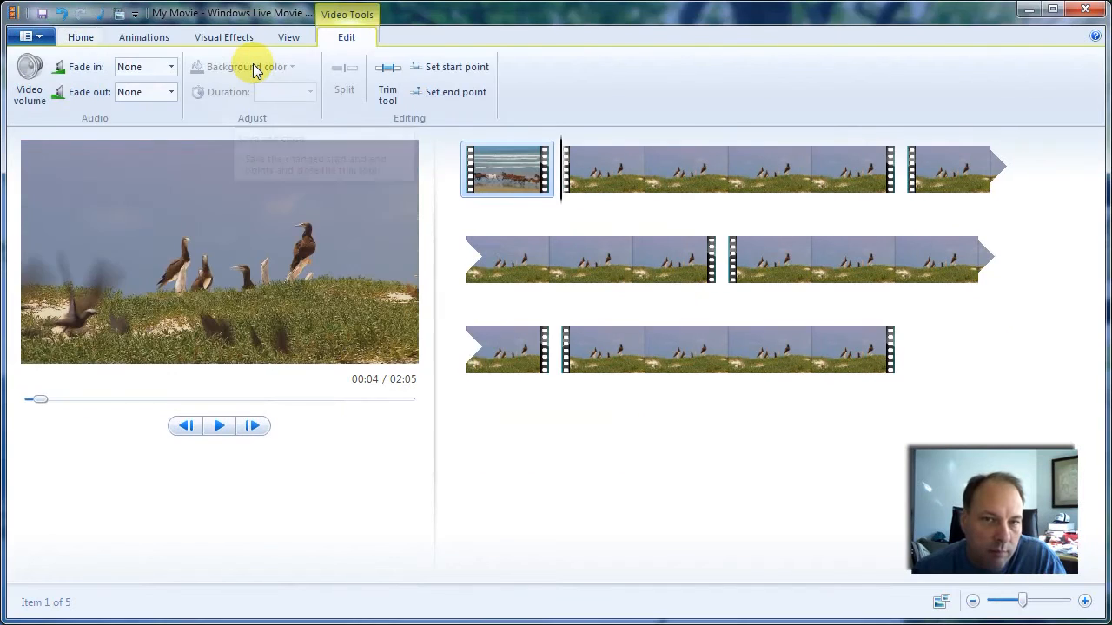
# - Play the trimmed first clip through its cut into the second clip
pyautogui.click(513, 172)
pyautogui.click(220, 424)
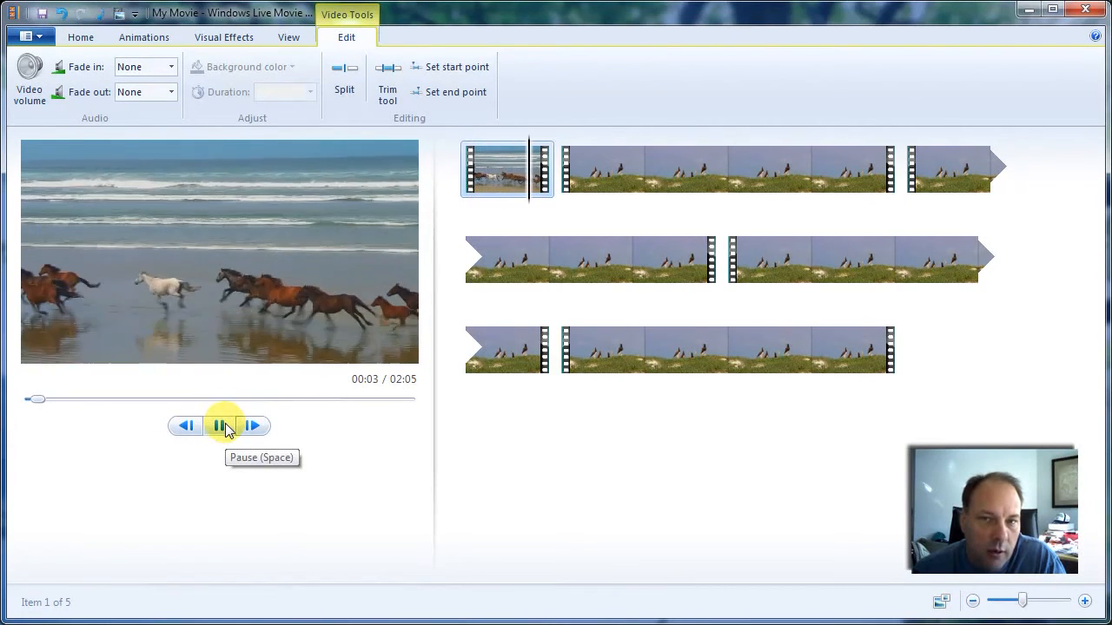
pyautogui.click(222, 425)
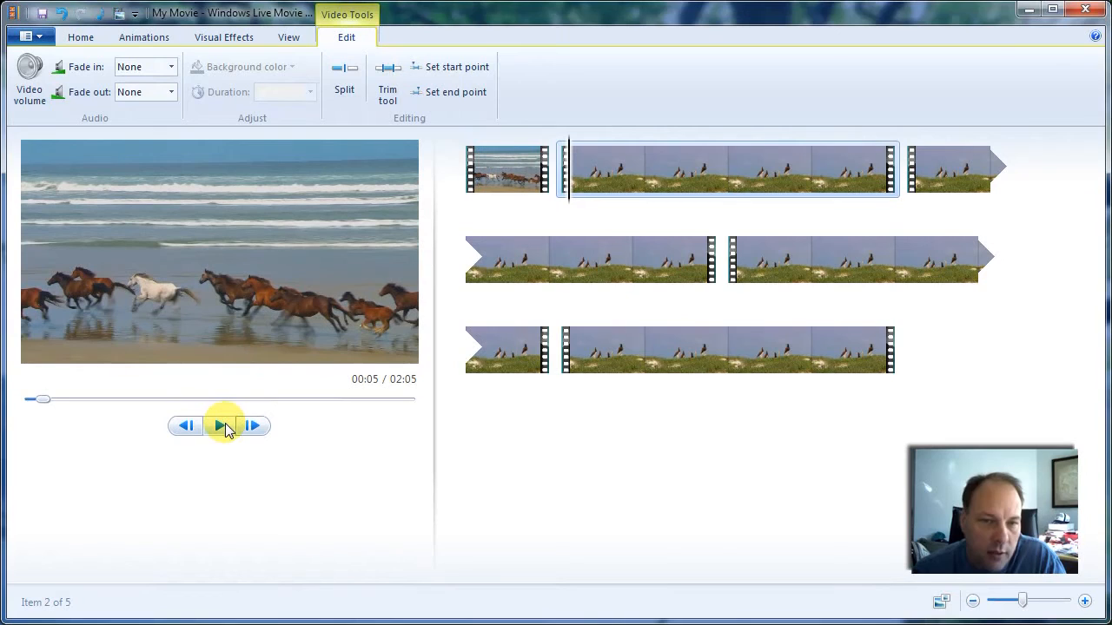
# - Start trimming the second Wildlife clip and play the birds scene from about 00:05 to 00:06
pyautogui.click(600, 160)
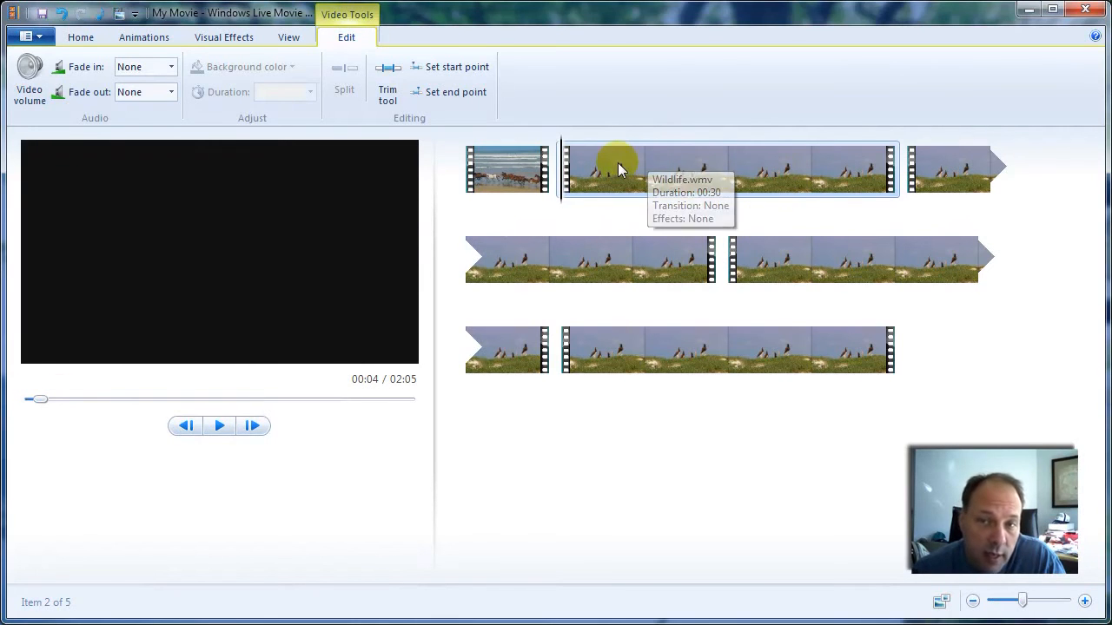
pyautogui.click(388, 78)
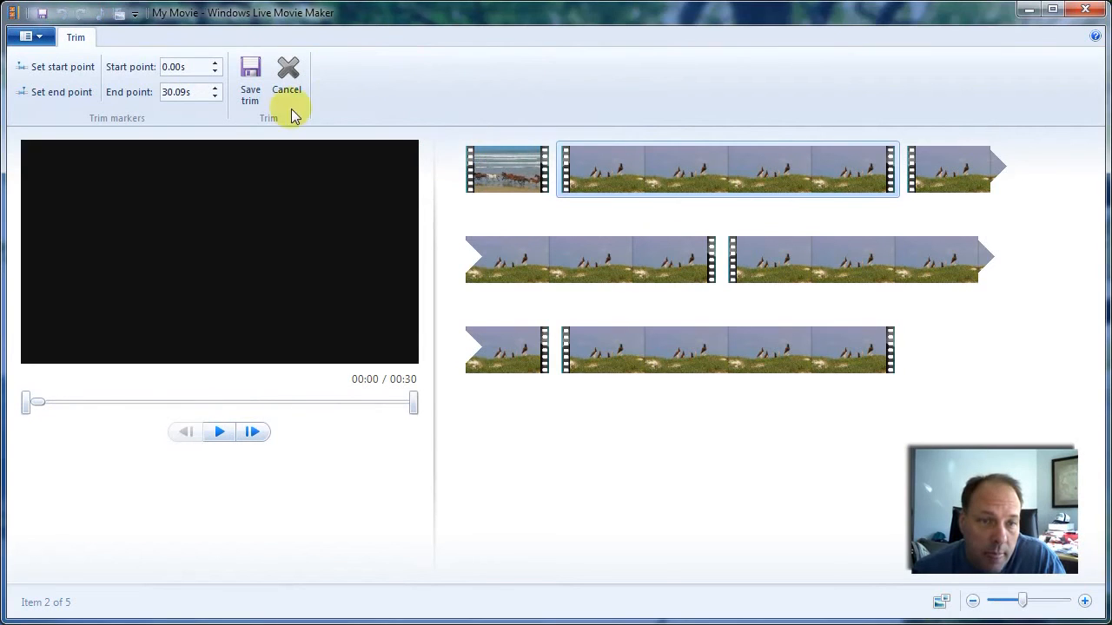
pyautogui.moveTo(39, 405); pyautogui.dragTo(99, 409)
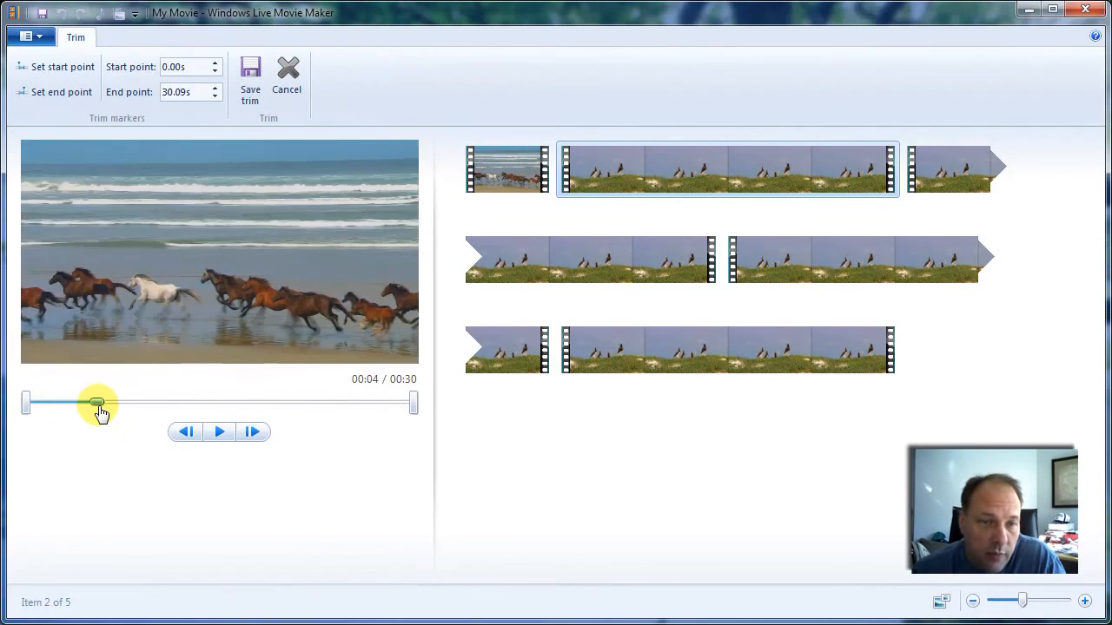
pyautogui.click(217, 431)
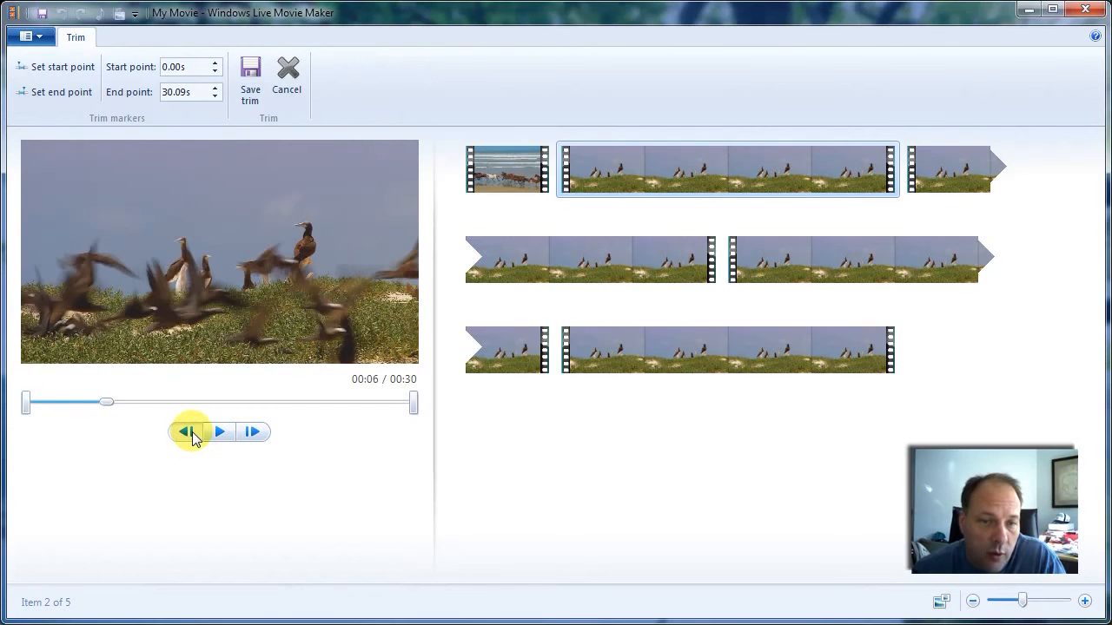
# - Step the second clip back frame by frame from 00:06 to the cut between the horses and birds at about 00:04
pyautogui.click(191, 434)
pyautogui.click(191, 434)
pyautogui.click(191, 434)
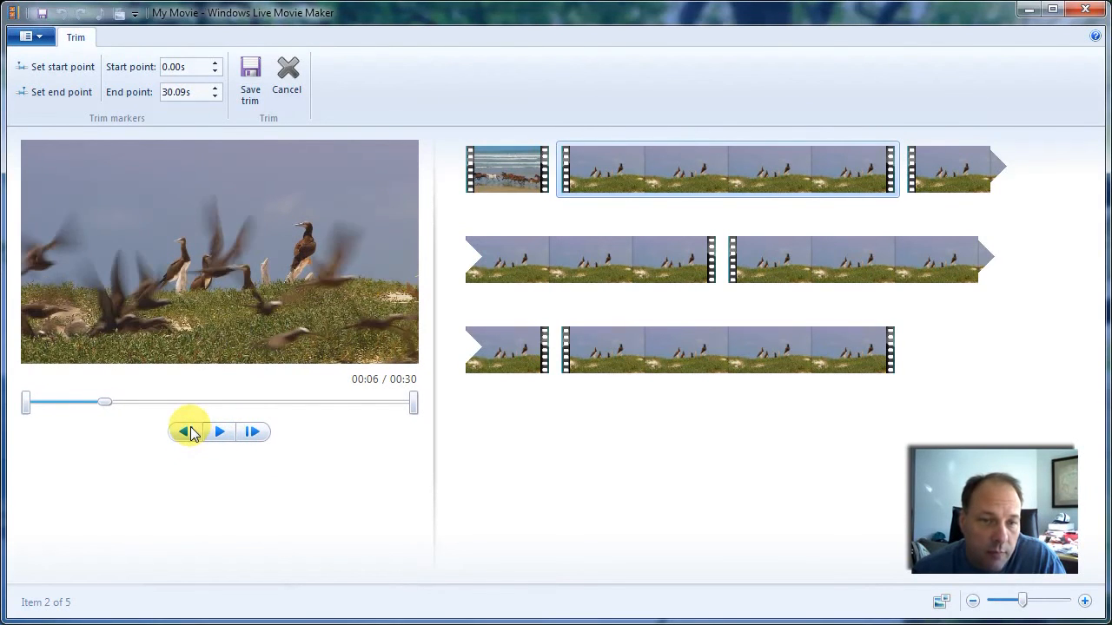
pyautogui.click(191, 434)
pyautogui.click(191, 433)
pyautogui.click(192, 434)
pyautogui.click(191, 433)
pyautogui.click(191, 434)
pyautogui.click(191, 433)
pyautogui.click(191, 434)
pyautogui.click(192, 434)
pyautogui.click(191, 434)
pyautogui.click(191, 434)
pyautogui.click(188, 438)
pyautogui.click(186, 443)
pyautogui.click(188, 443)
pyautogui.click(186, 444)
pyautogui.click(187, 442)
pyautogui.click(188, 441)
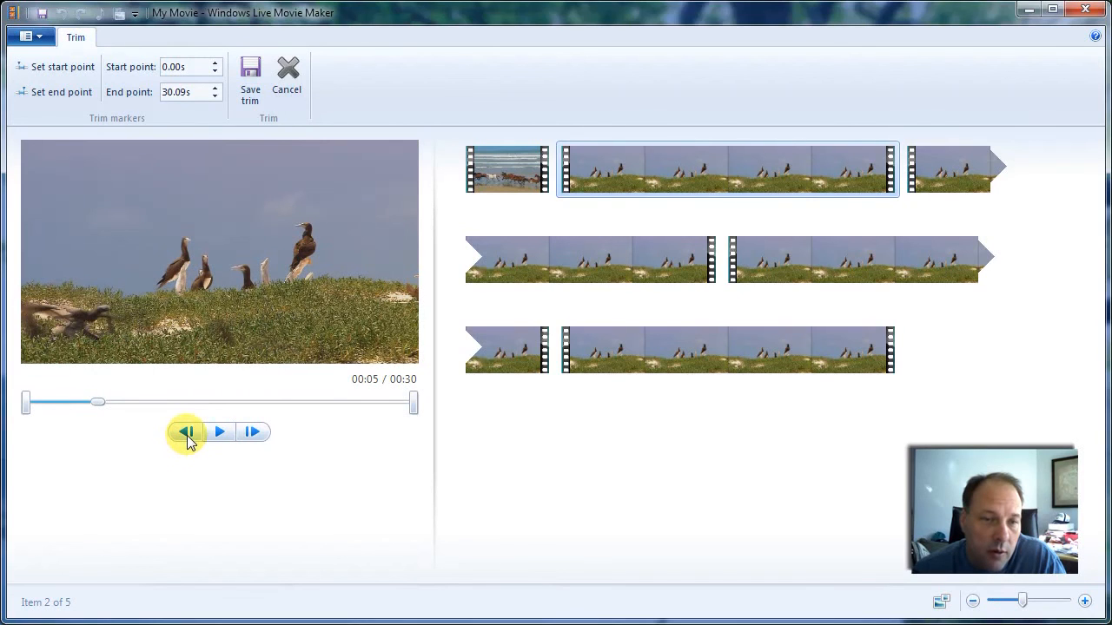
pyautogui.click(188, 441)
pyautogui.click(189, 441)
pyautogui.click(188, 442)
pyautogui.click(189, 442)
pyautogui.click(188, 441)
pyautogui.click(189, 441)
pyautogui.click(188, 441)
pyautogui.click(189, 442)
pyautogui.click(189, 441)
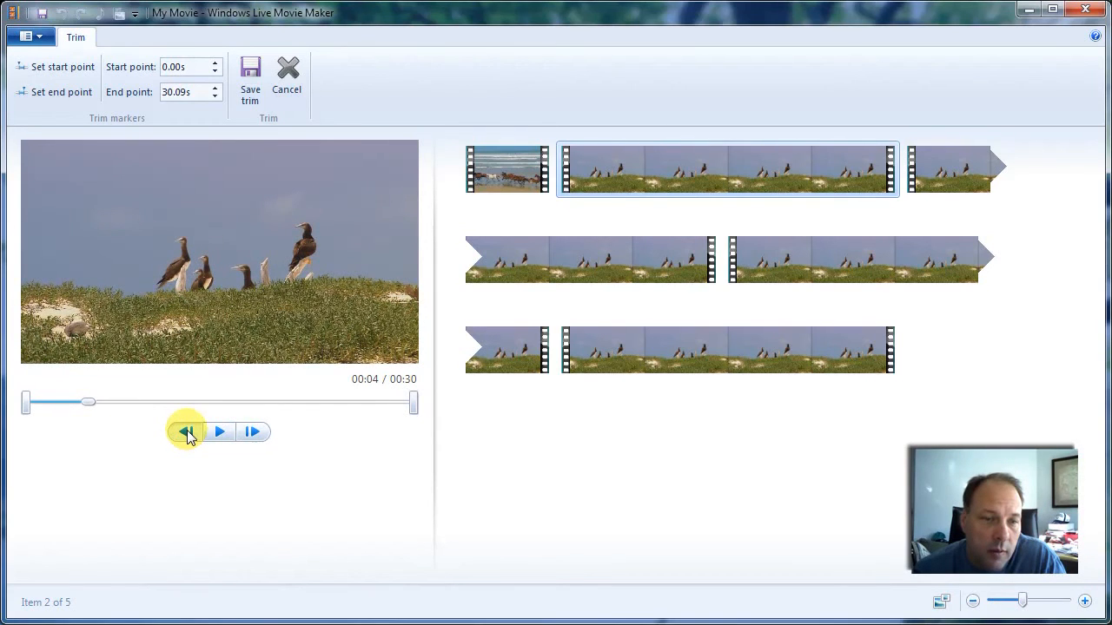
pyautogui.click(188, 436)
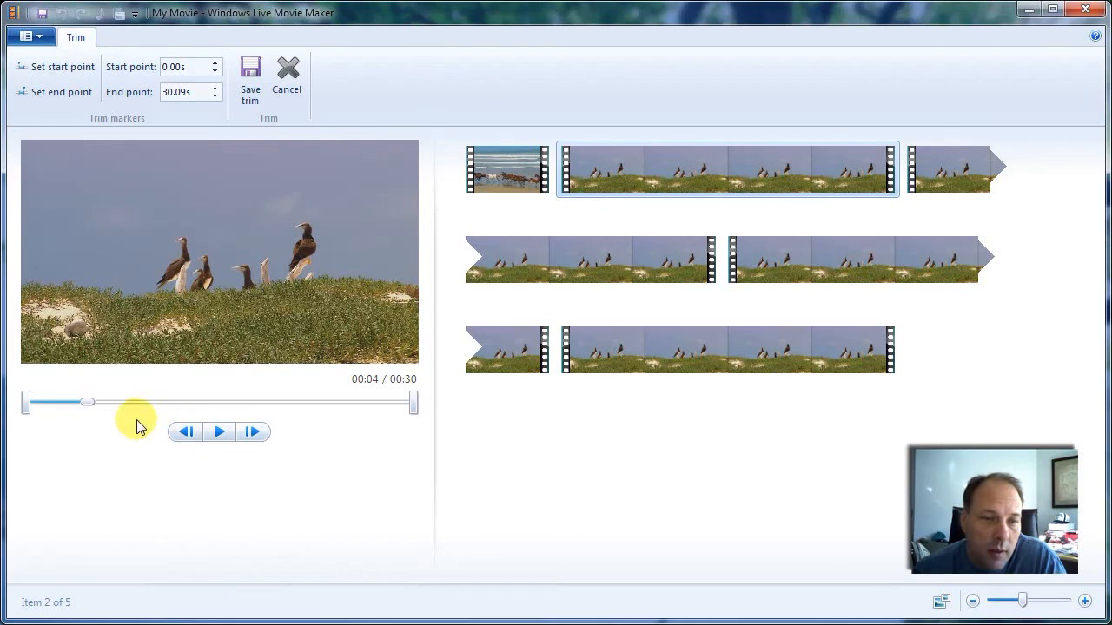
# - Locate the first bird frame after the horses and set the second clip's start point there at 4.20s
pyautogui.click(249, 438)
pyautogui.click(249, 438)
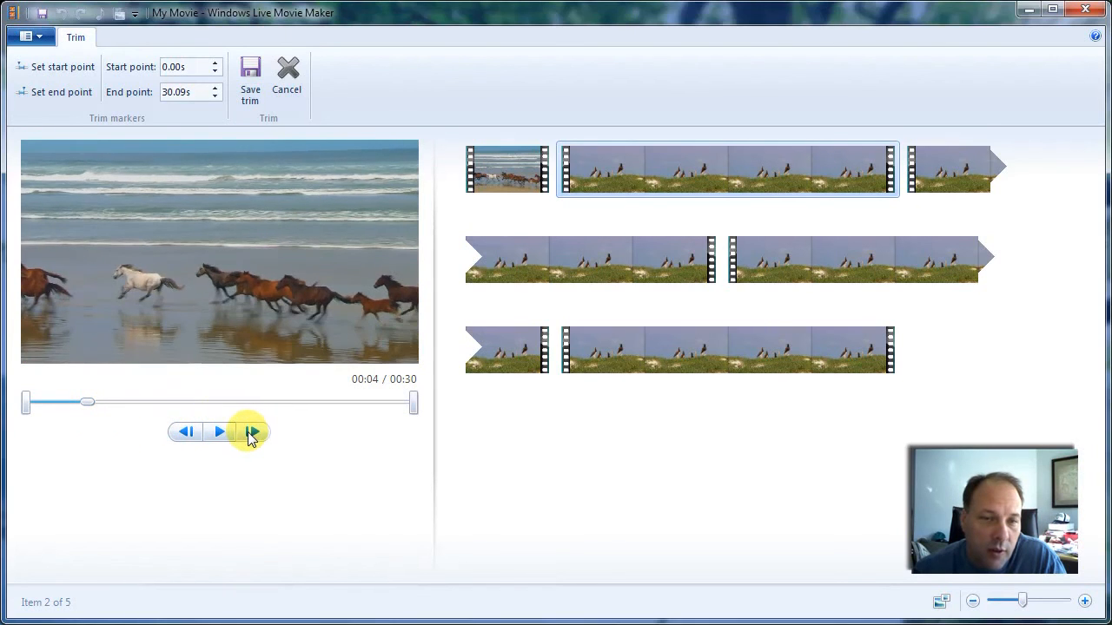
pyautogui.click(249, 438)
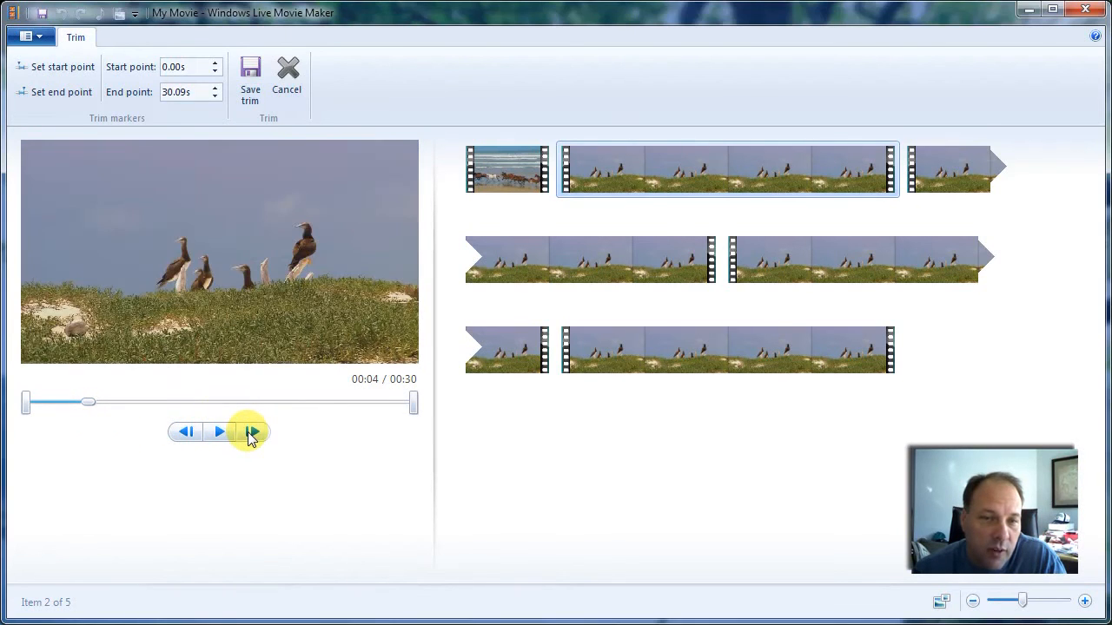
pyautogui.click(188, 438)
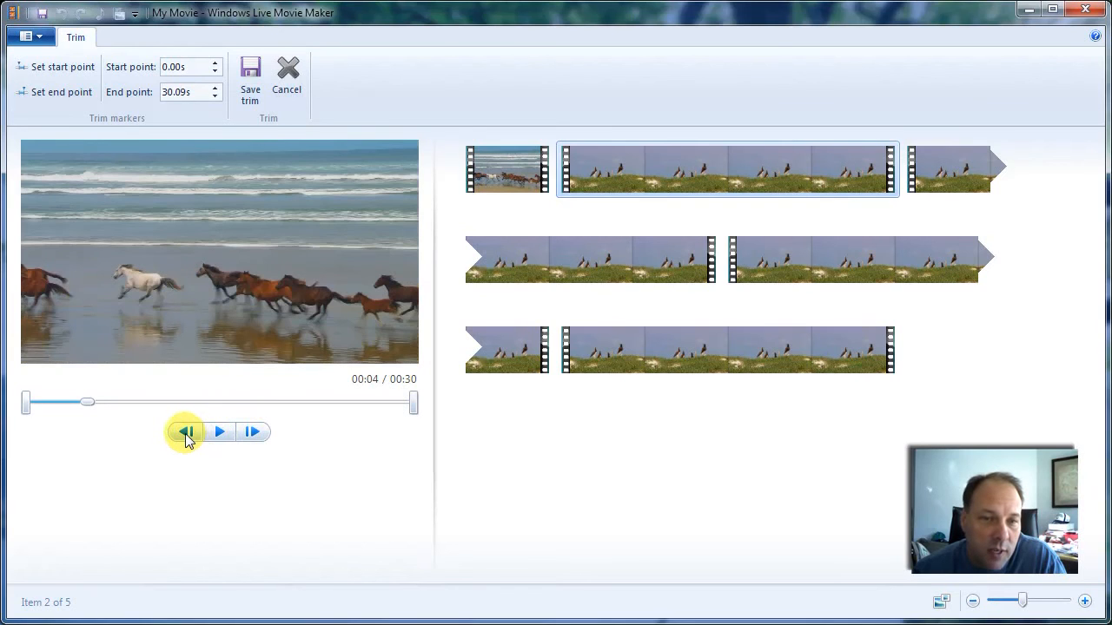
pyautogui.click(262, 434)
pyautogui.click(263, 434)
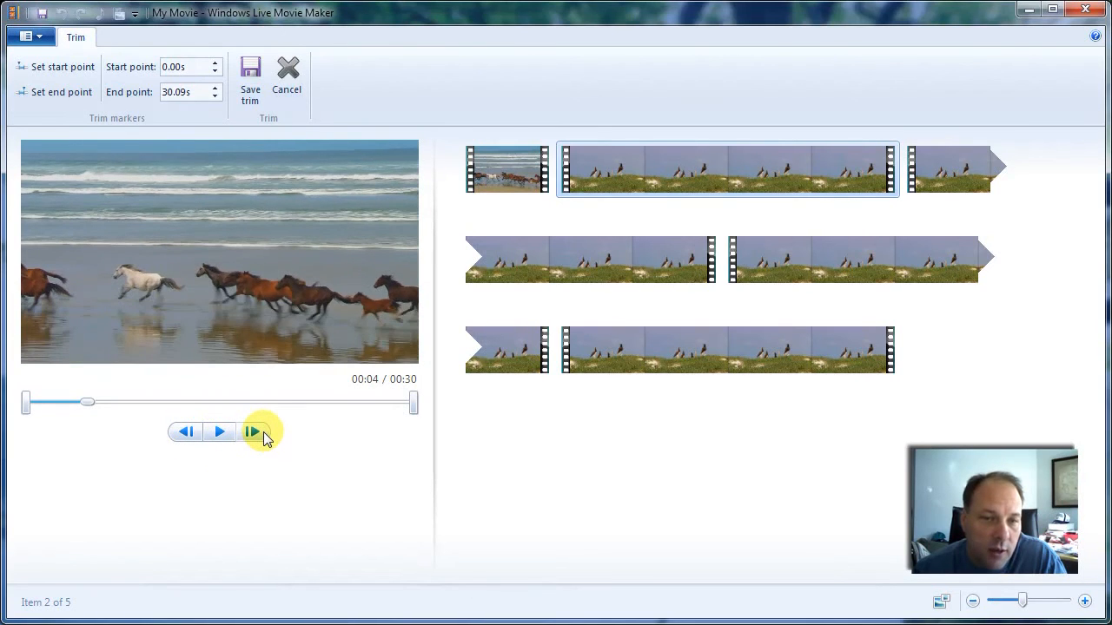
pyautogui.click(263, 432)
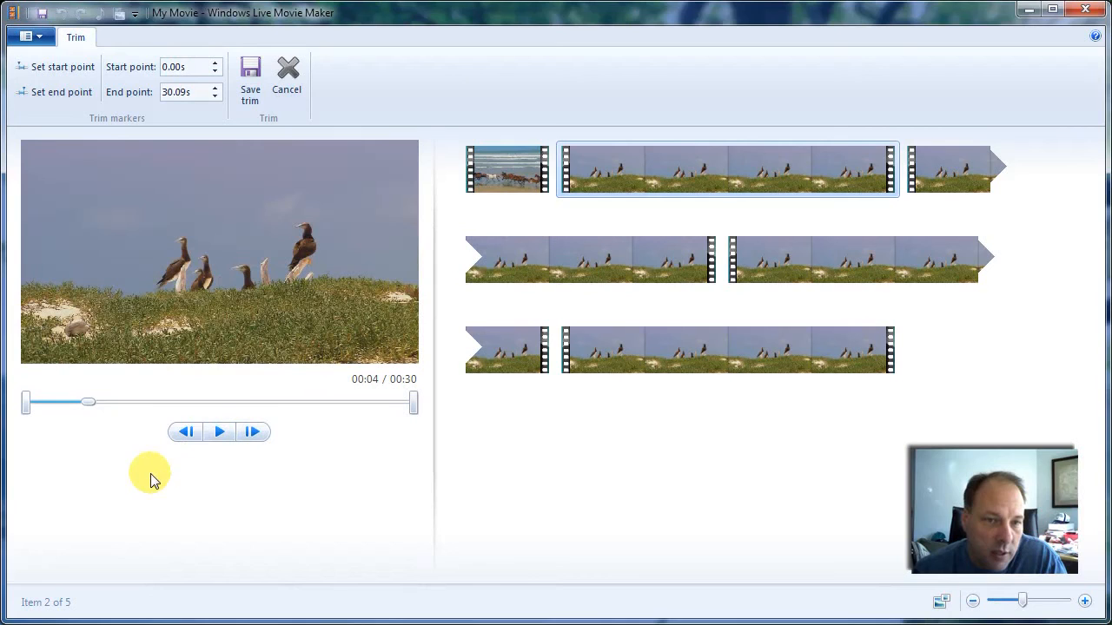
pyautogui.click(67, 75)
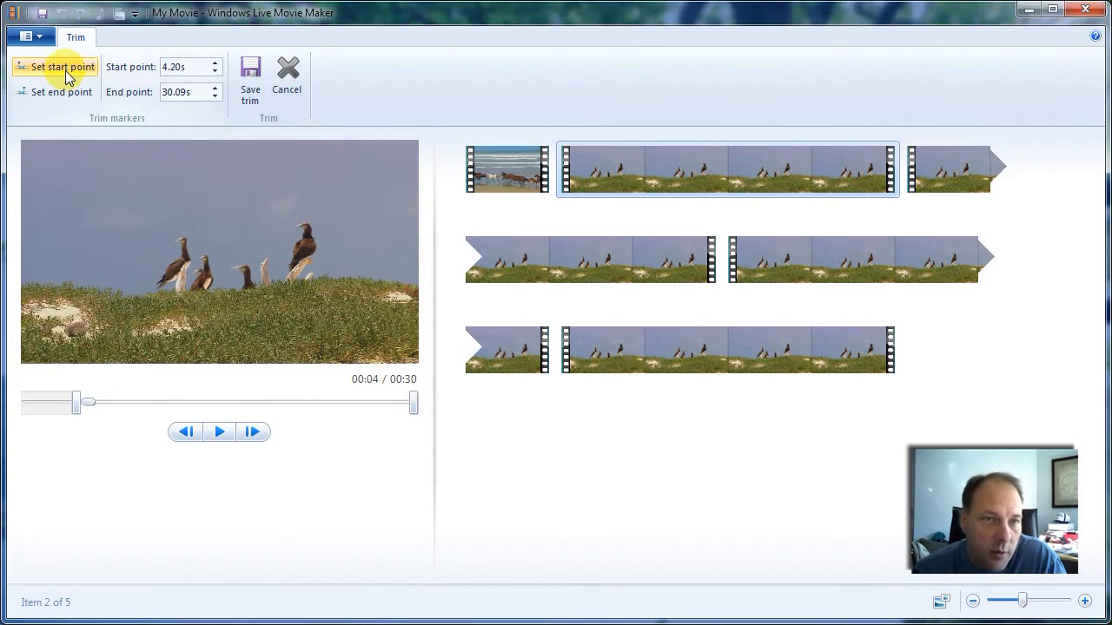
# - Pause the playback after the birds scene and step back frame by frame to its final frames at about 00:07
pyautogui.click(217, 435)
pyautogui.click(187, 433)
pyautogui.click(188, 433)
pyautogui.click(188, 432)
pyautogui.click(187, 433)
pyautogui.click(188, 433)
pyautogui.click(188, 432)
pyautogui.click(188, 433)
pyautogui.click(188, 433)
pyautogui.click(188, 432)
pyautogui.click(188, 432)
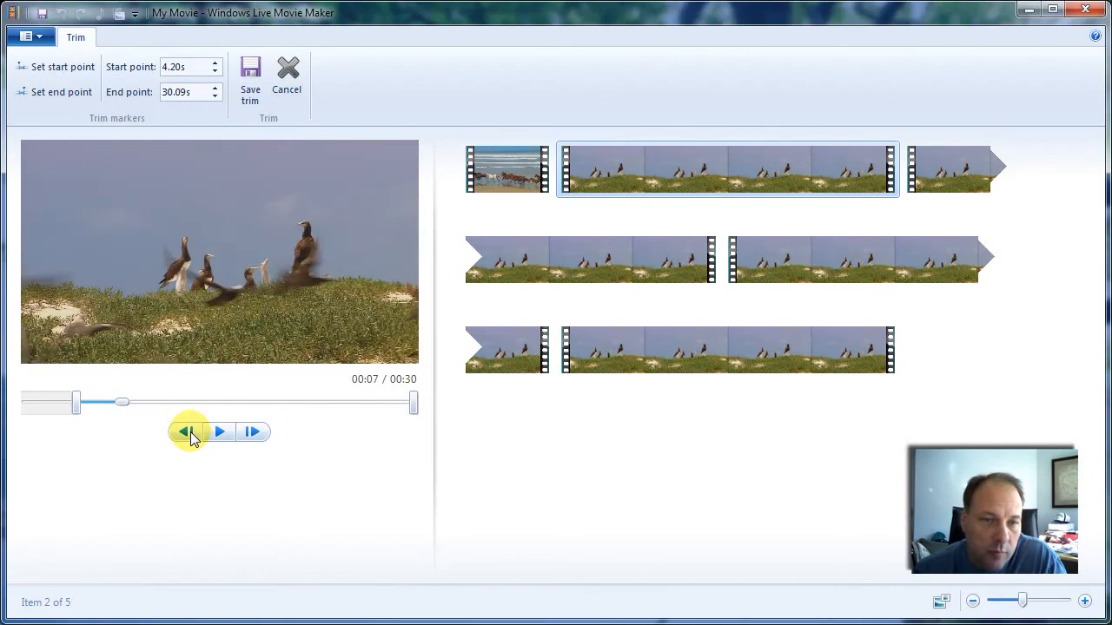
# - Locate the last bird frame before the seals, set the end point there at 7.09s and save the trim
pyautogui.click(259, 441)
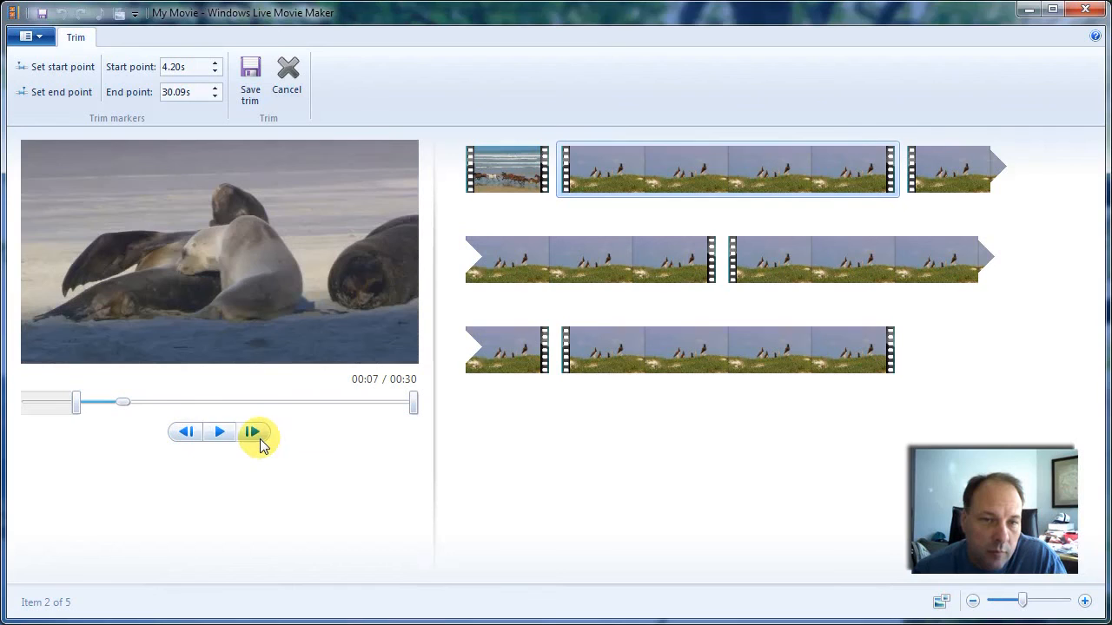
pyautogui.click(195, 435)
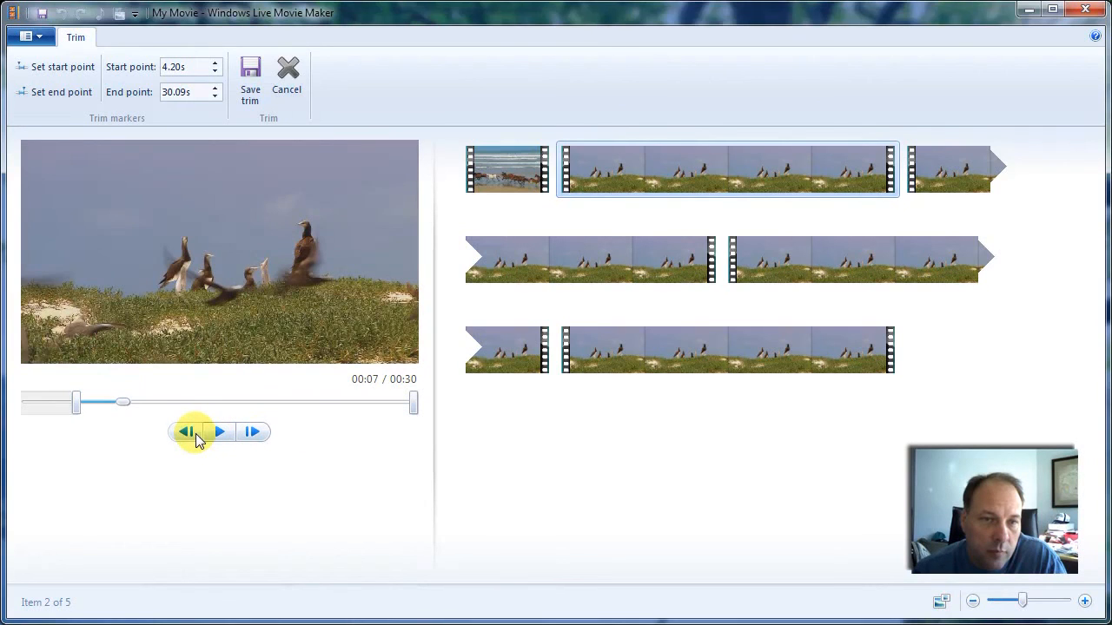
pyautogui.click(70, 95)
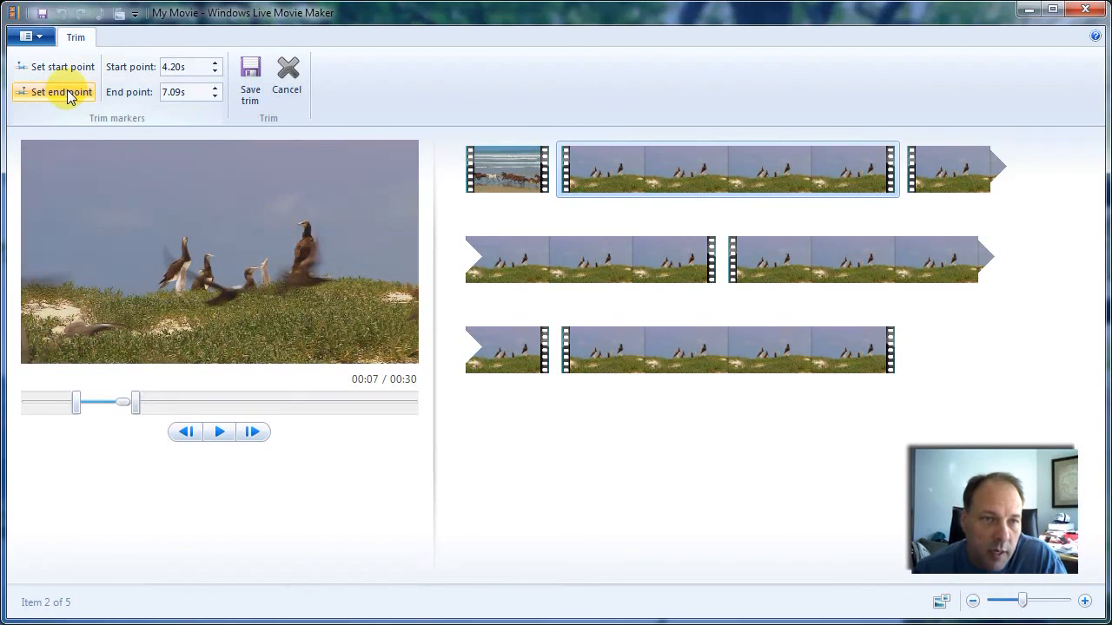
pyautogui.click(250, 78)
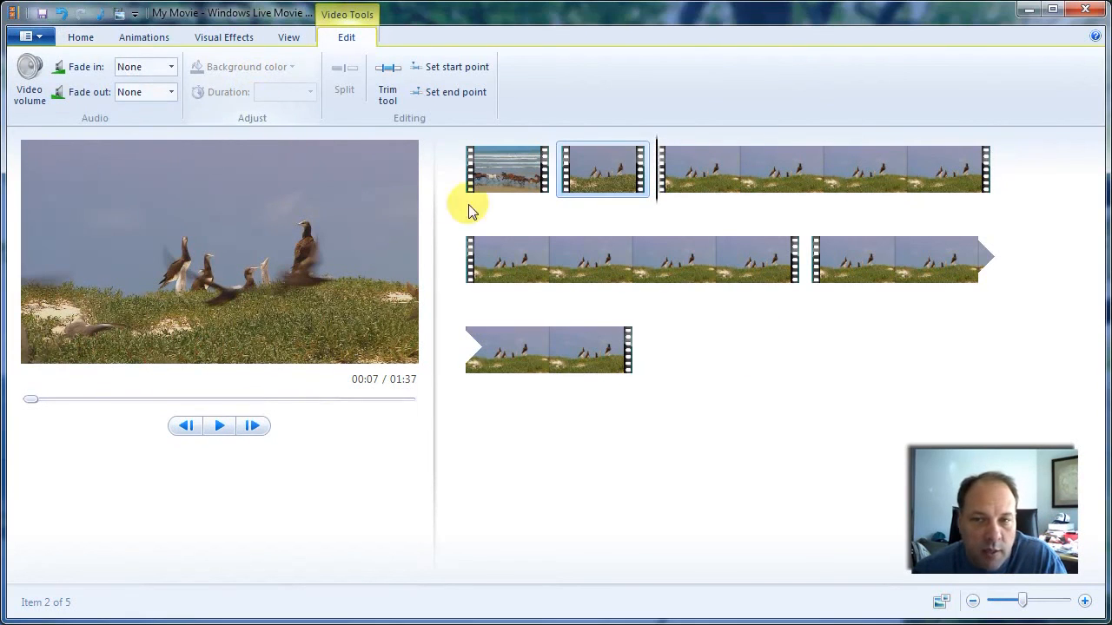
# - Start trimming the third Wildlife clip and play it from about 00:06 into the seals scene
pyautogui.click(750, 163)
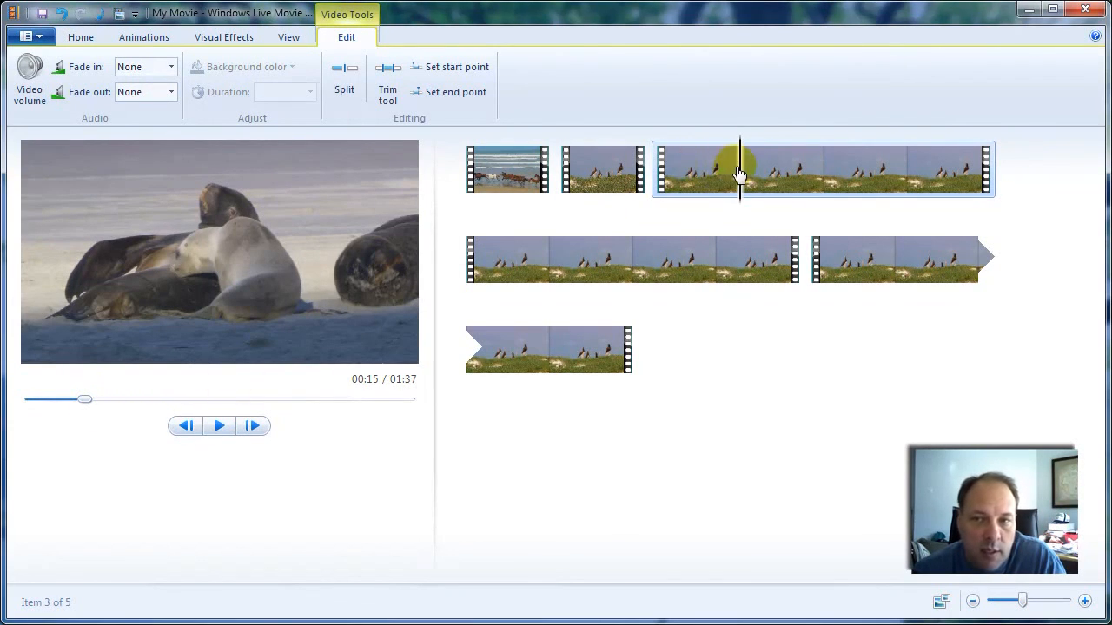
pyautogui.click(389, 78)
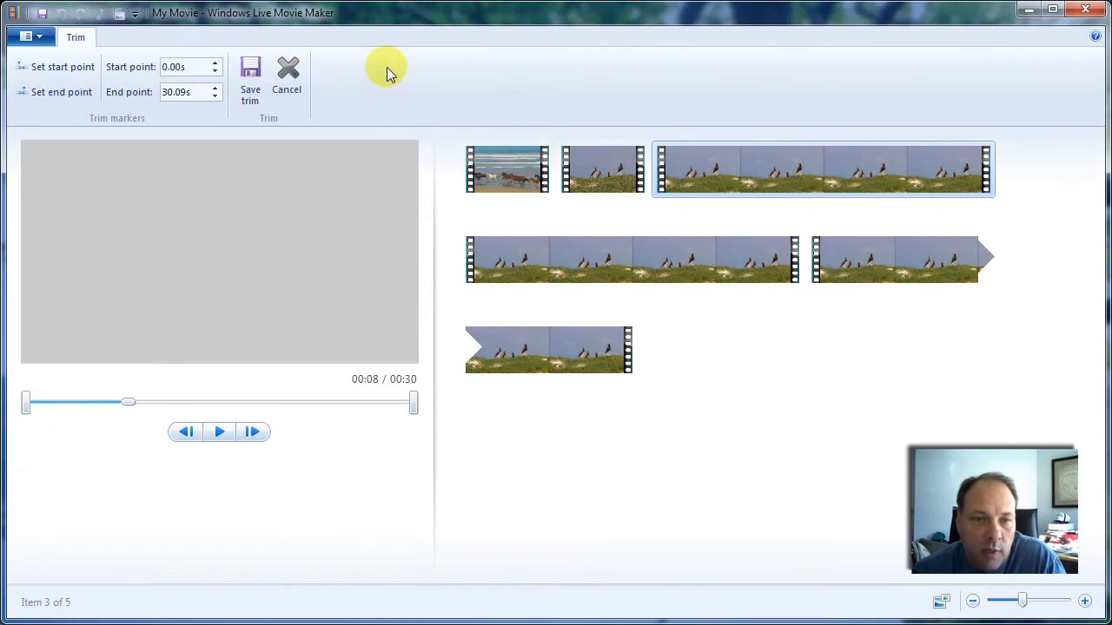
pyautogui.moveTo(96, 404)
pyautogui.mouseDown()
pyautogui.moveTo(79, 405)
pyautogui.moveTo(130, 401)
pyautogui.moveTo(114, 408)
pyautogui.mouseUp()
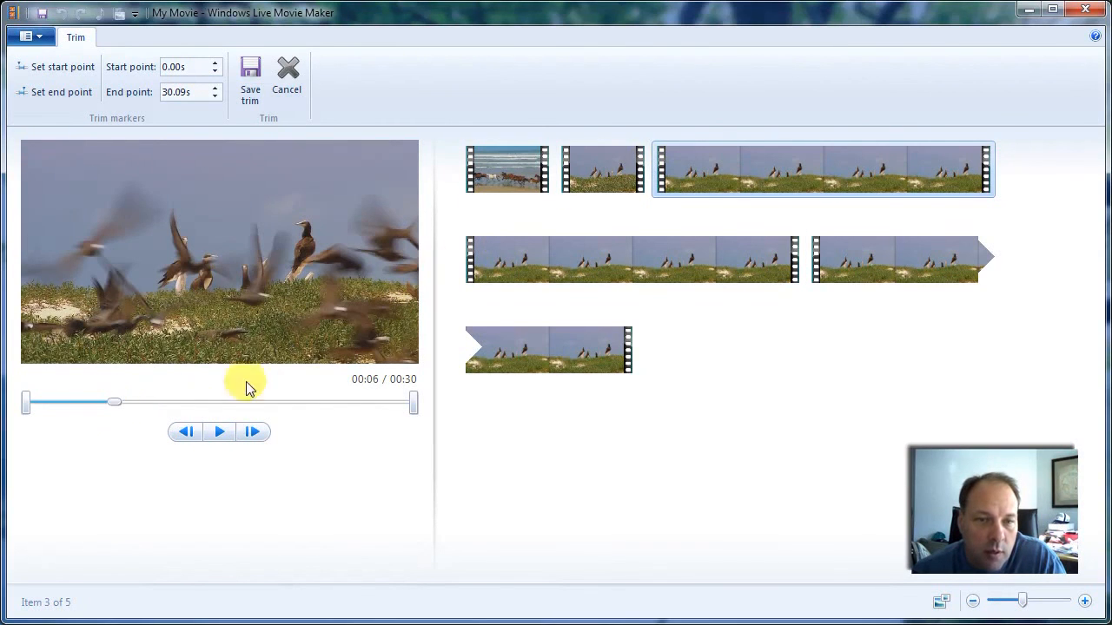
pyautogui.click(221, 432)
pyautogui.click(222, 433)
# - Step the third clip back frame by frame to the last bird frame before the seals
pyautogui.click(187, 435)
pyautogui.click(189, 436)
pyautogui.click(189, 437)
pyautogui.click(189, 437)
pyautogui.click(186, 437)
pyautogui.click(186, 437)
pyautogui.click(186, 437)
pyautogui.click(186, 437)
pyautogui.click(186, 437)
pyautogui.click(186, 437)
pyautogui.click(186, 437)
pyautogui.click(186, 437)
pyautogui.click(186, 437)
pyautogui.click(186, 437)
pyautogui.click(186, 437)
pyautogui.click(186, 437)
pyautogui.click(186, 437)
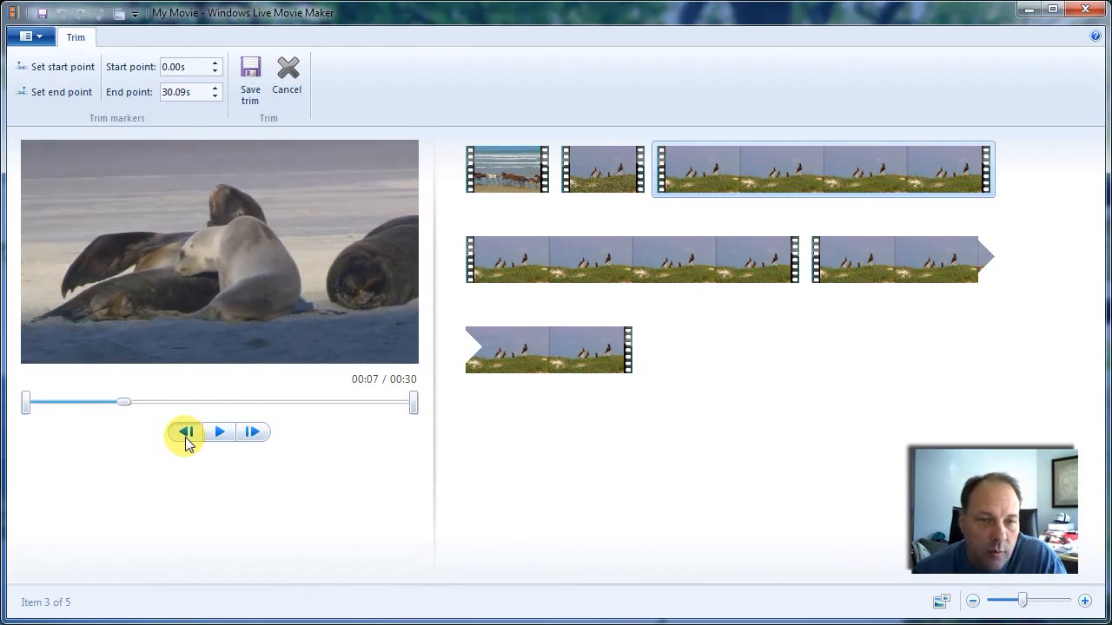
pyautogui.click(186, 437)
pyautogui.click(185, 438)
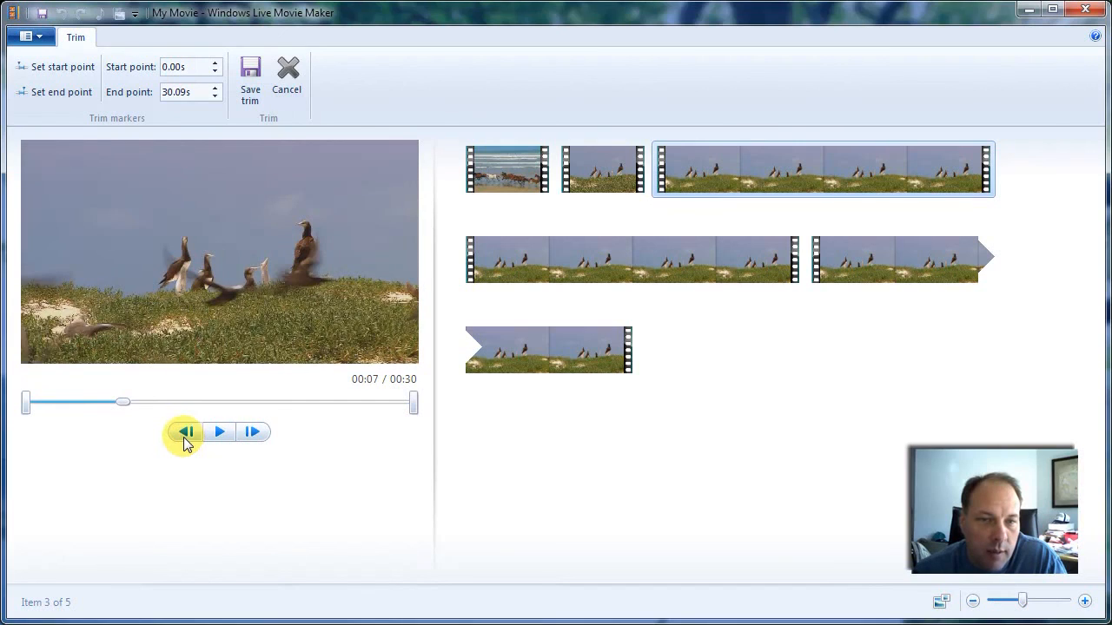
# - Advance to the first seal frame and set the third clip's start point there at 7.13s
pyautogui.click(250, 436)
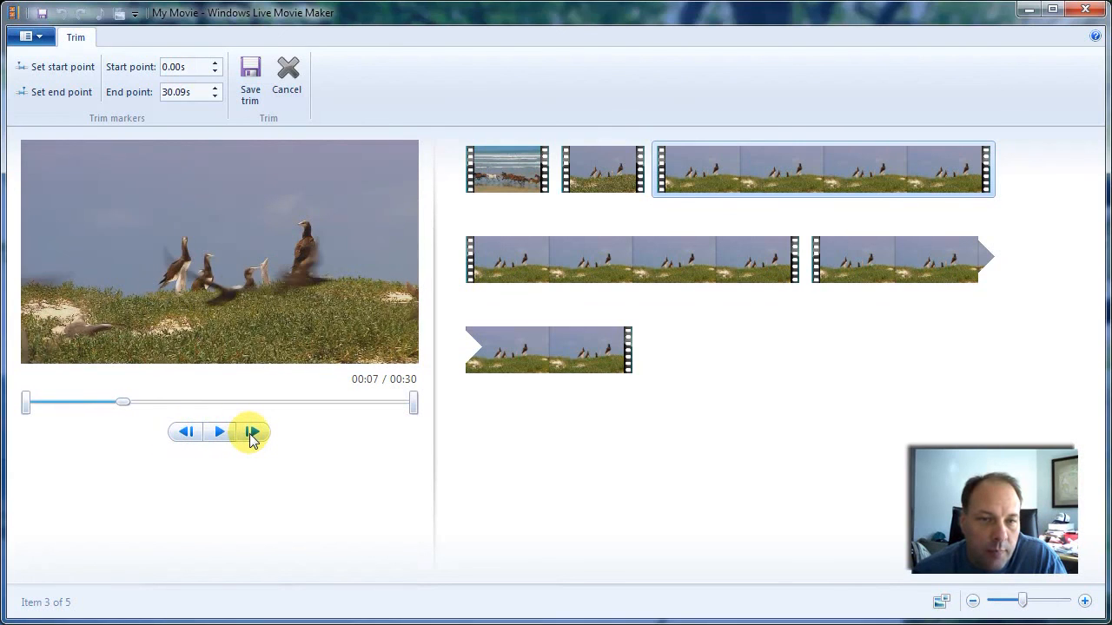
pyautogui.click(251, 435)
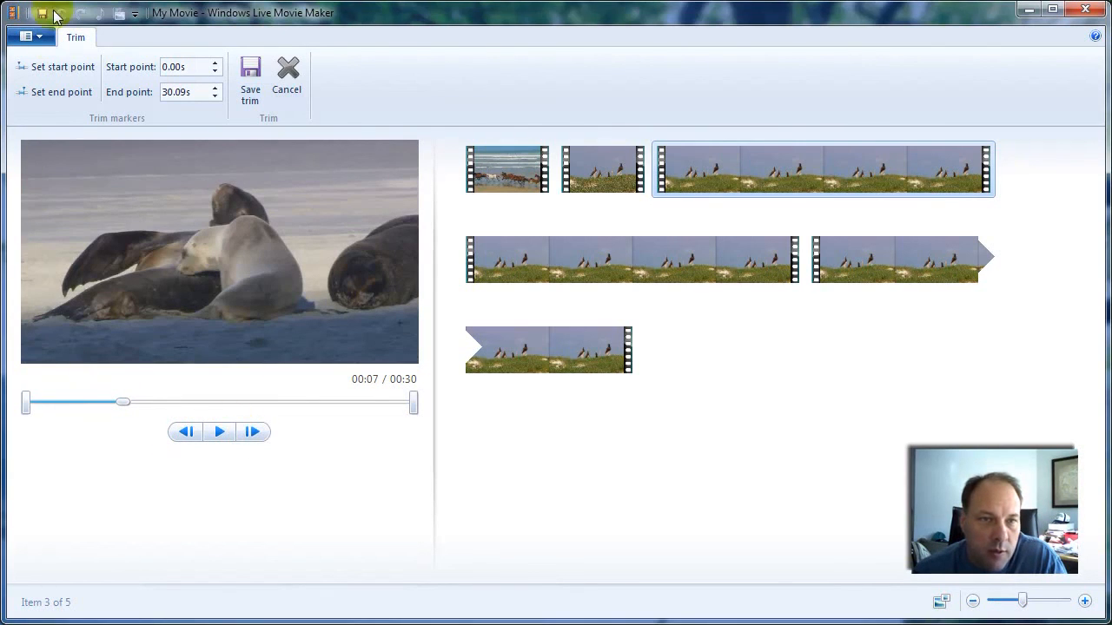
pyautogui.click(56, 67)
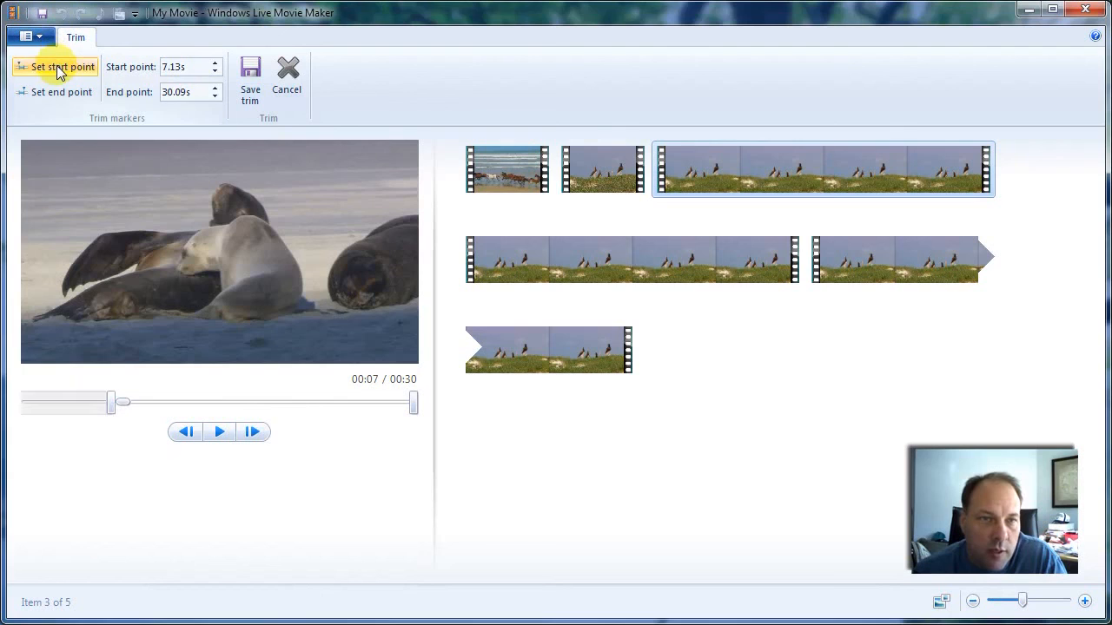
# - Play the seals scene past its end at about 00:12 and step back frame by frame to the seals
pyautogui.click(208, 436)
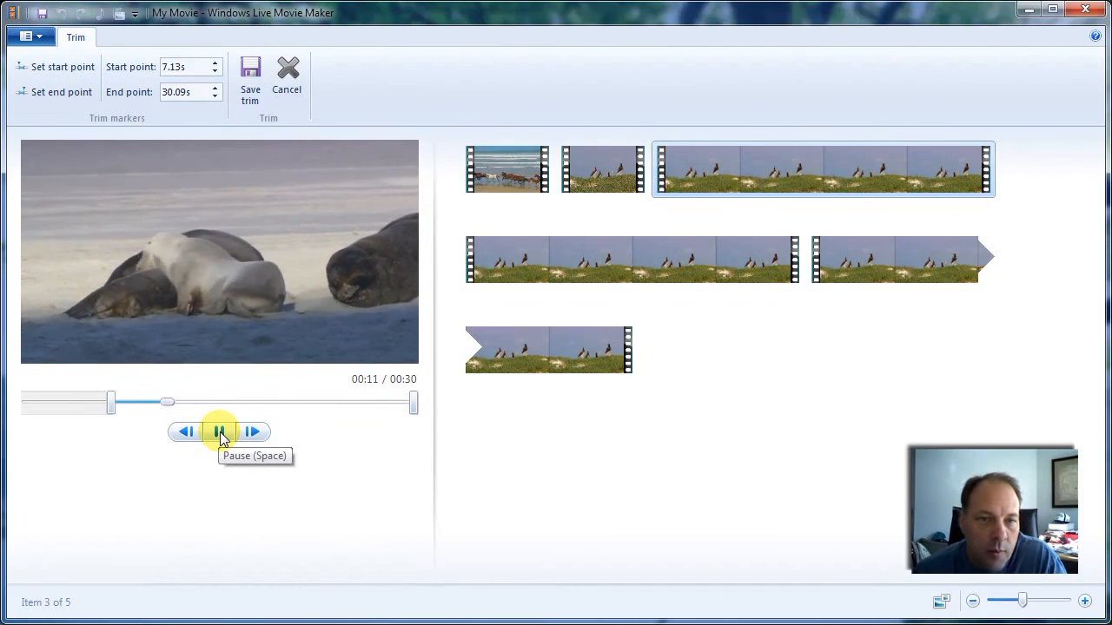
pyautogui.click(221, 437)
pyautogui.click(186, 443)
pyautogui.click(186, 443)
pyautogui.click(185, 442)
pyautogui.click(185, 440)
pyautogui.click(185, 440)
pyautogui.click(185, 440)
pyautogui.click(185, 441)
pyautogui.click(185, 440)
pyautogui.click(185, 442)
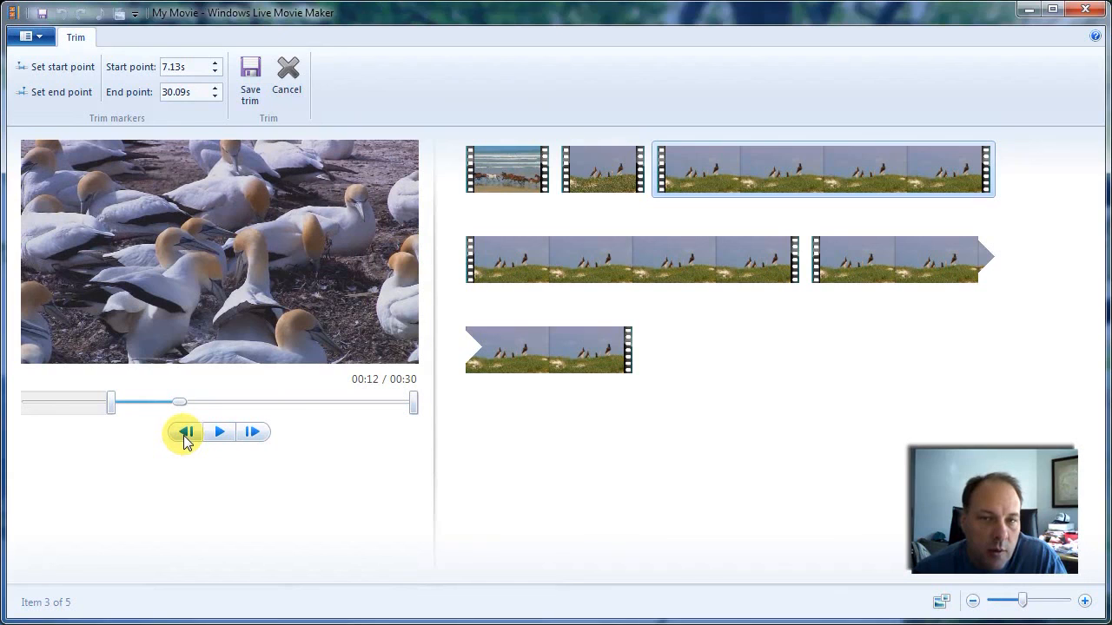
pyautogui.click(185, 441)
pyautogui.click(185, 440)
pyautogui.click(185, 434)
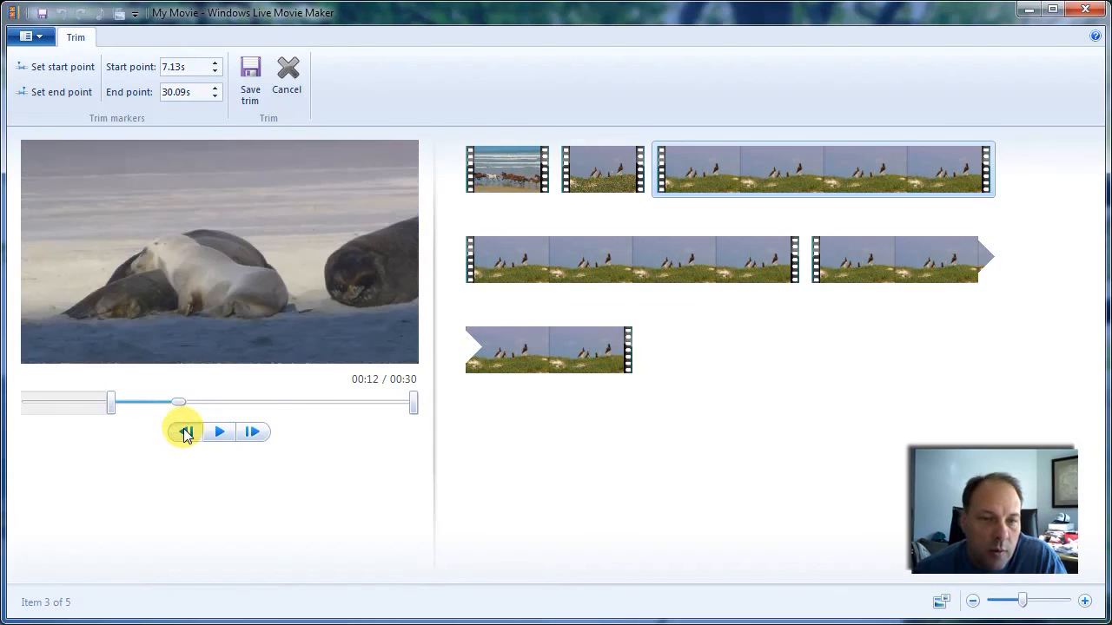
pyautogui.click(184, 433)
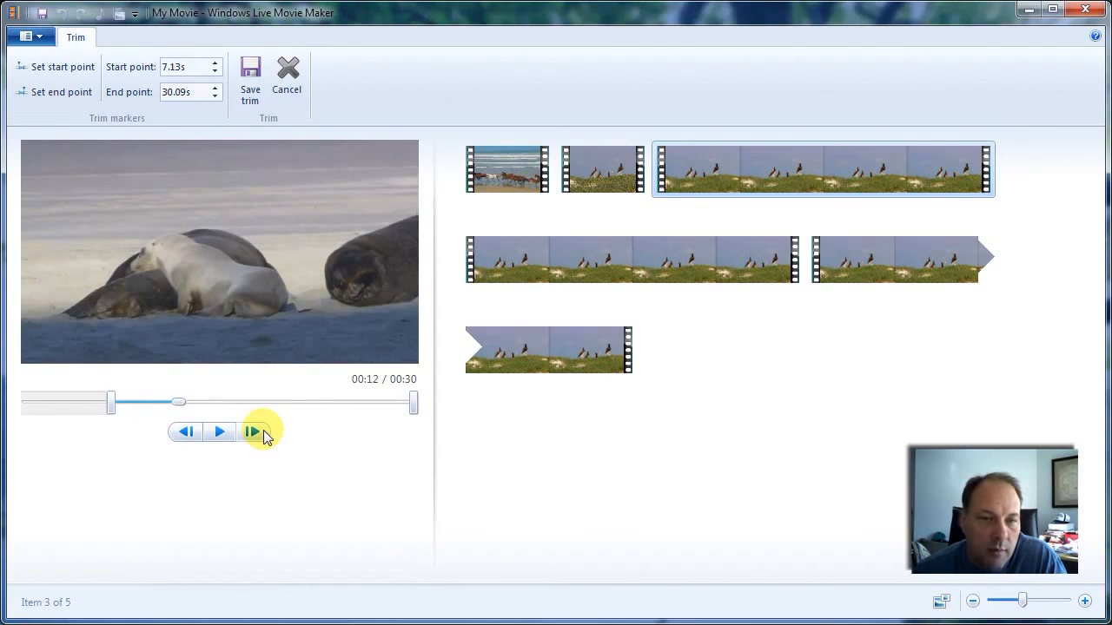
# - Check the cut to the white birds, set the end point on the last seal frame at 11.77s and save the trim
pyautogui.click(264, 430)
pyautogui.click(185, 435)
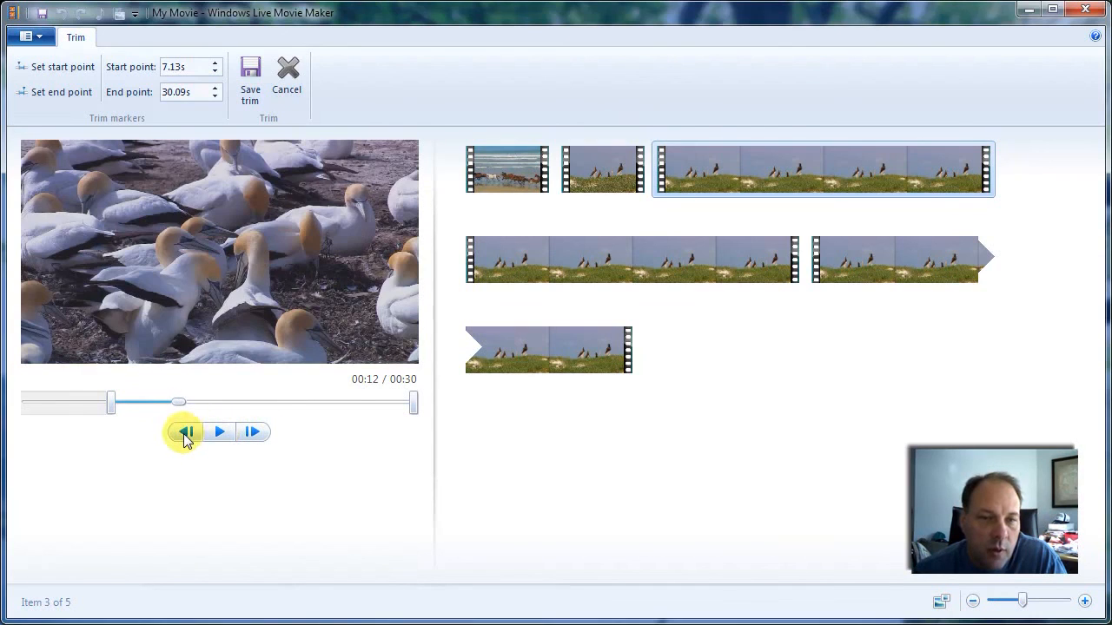
pyautogui.click(55, 92)
pyautogui.click(250, 77)
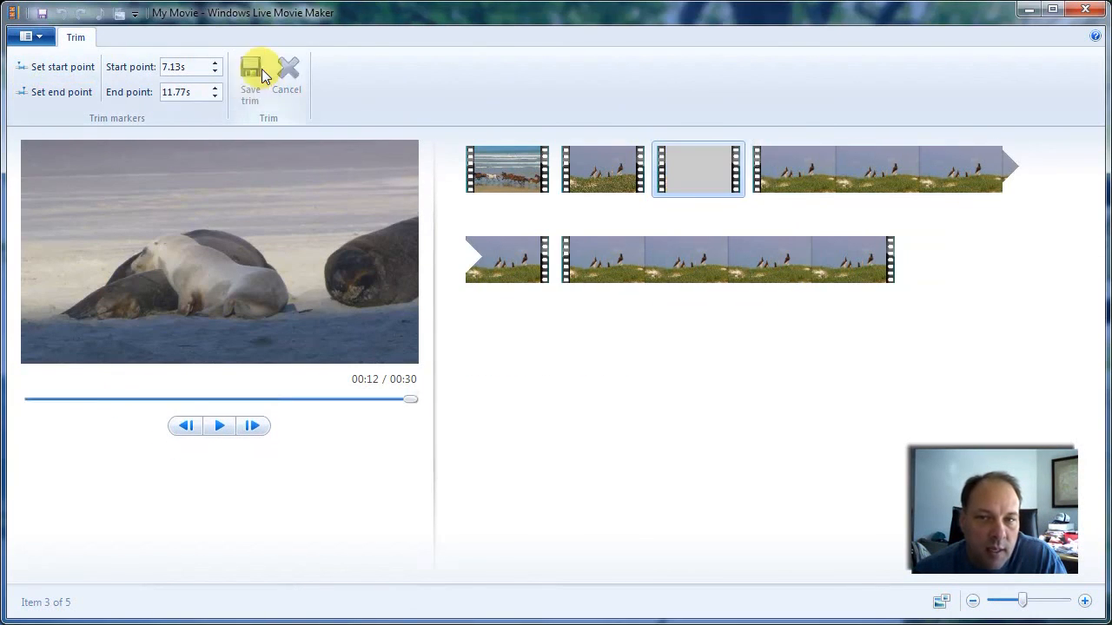